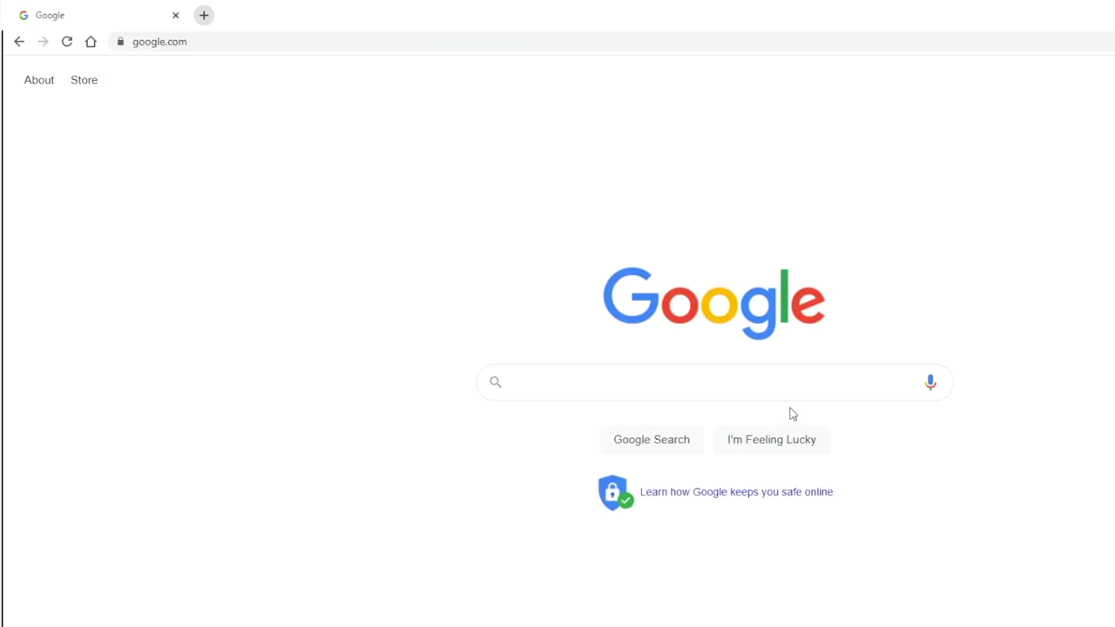
# Step: Google 'chrome extensions' and go to the Chrome Web Store
pyautogui.click(766, 384)
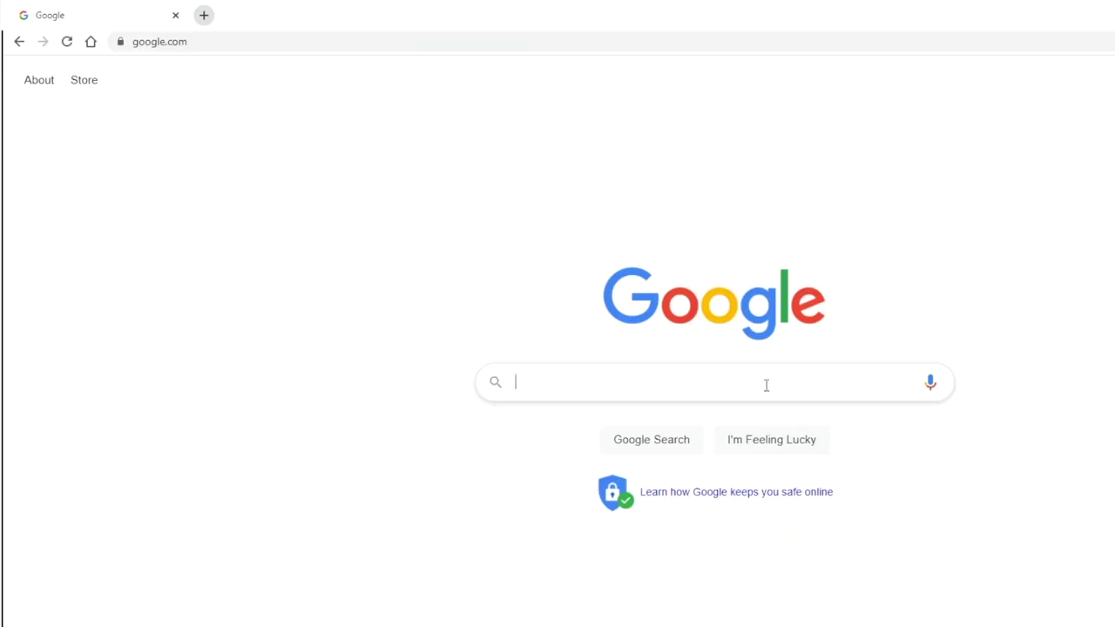
pyautogui.write('chrome')
pyautogui.press('Down')
pyautogui.press('Return')
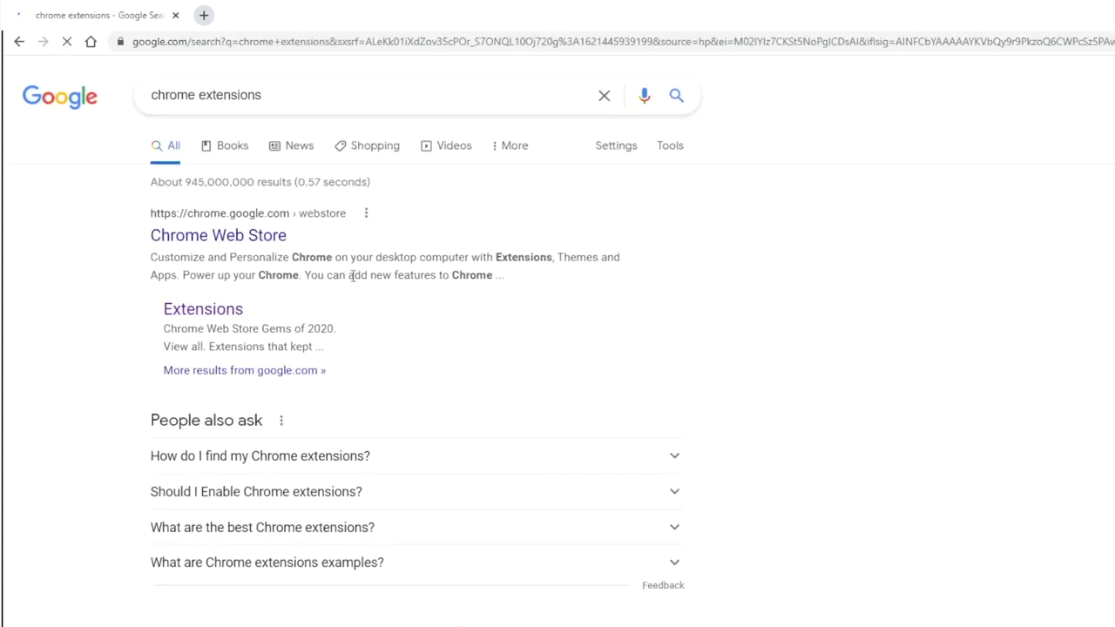
pyautogui.click(233, 320)
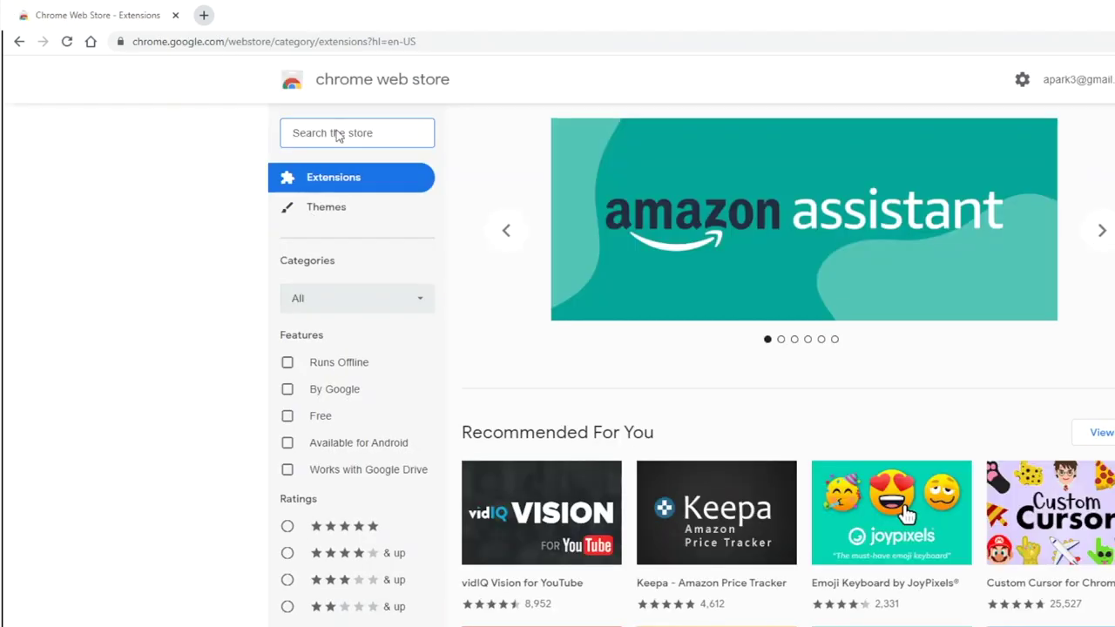
# Step: Search the store for 'slides timer' and install the Slides Timer extension
pyautogui.click(338, 132)
pyautogui.write('slides')
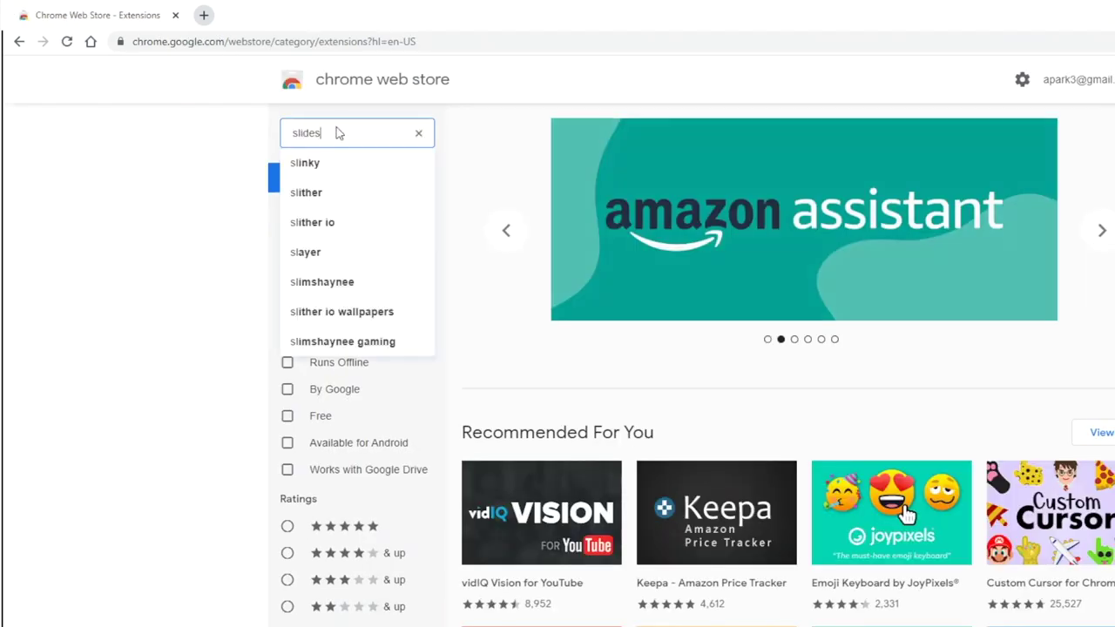
pyautogui.write(' timer')
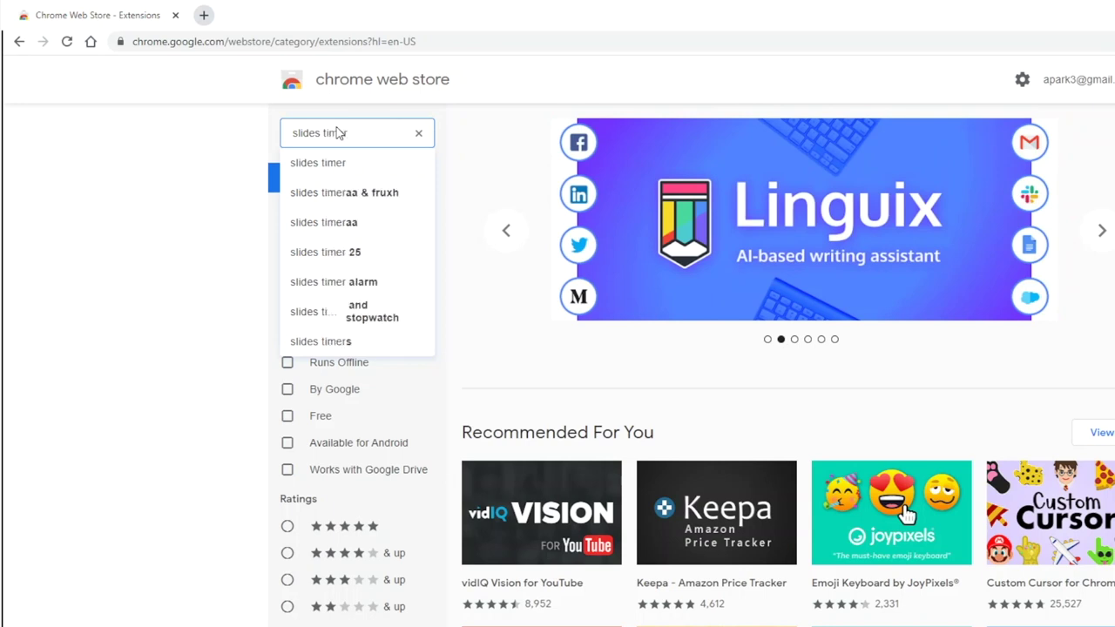
pyautogui.press('Return')
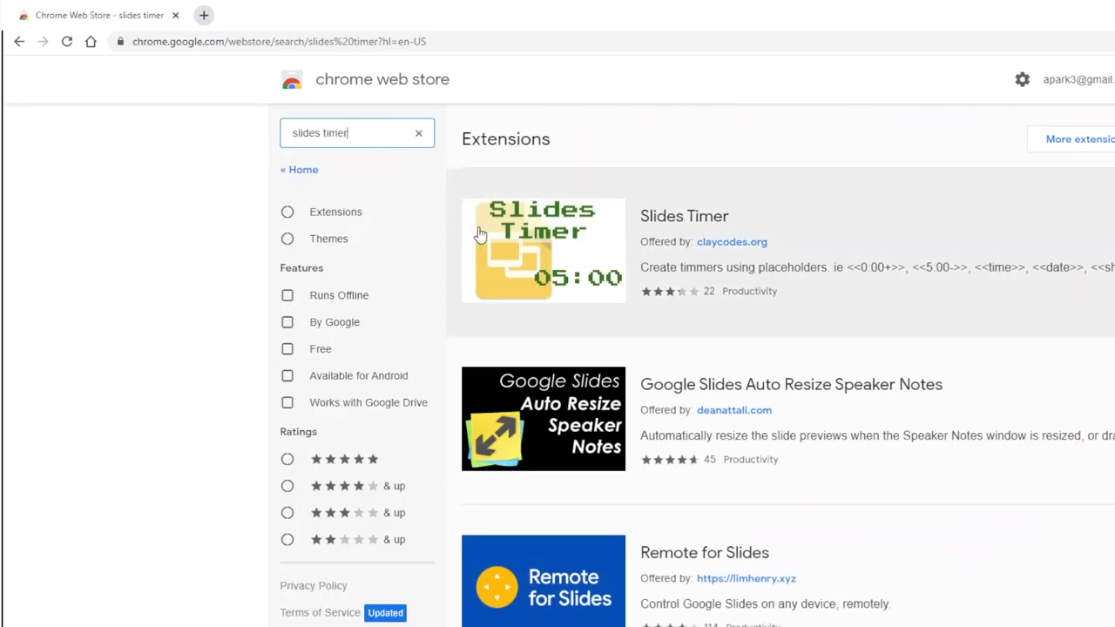
pyautogui.click(489, 252)
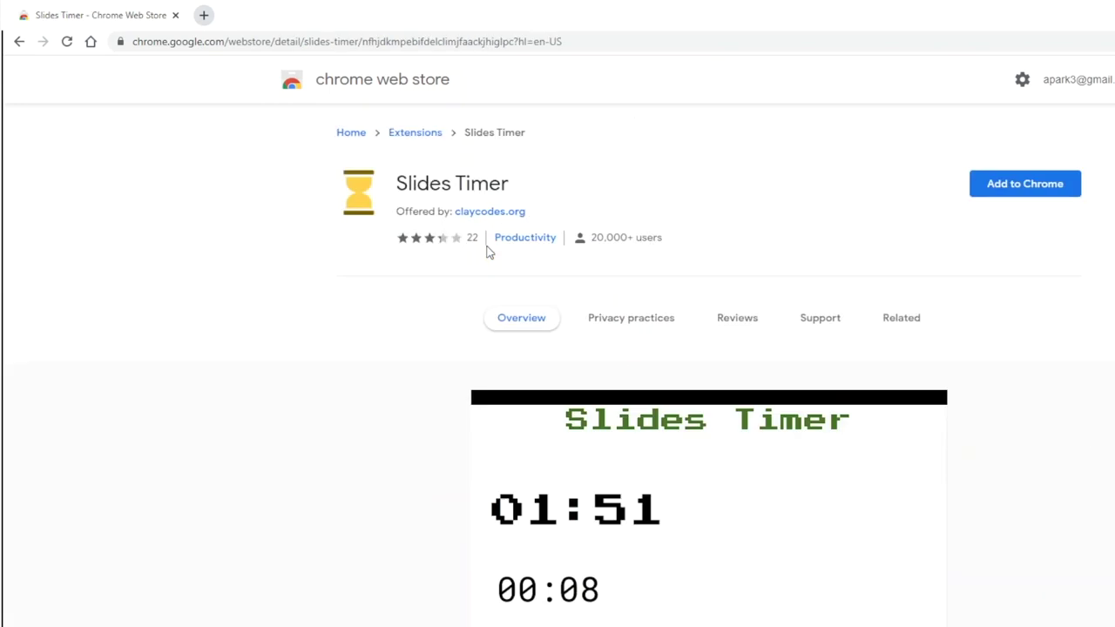
pyautogui.click(1005, 191)
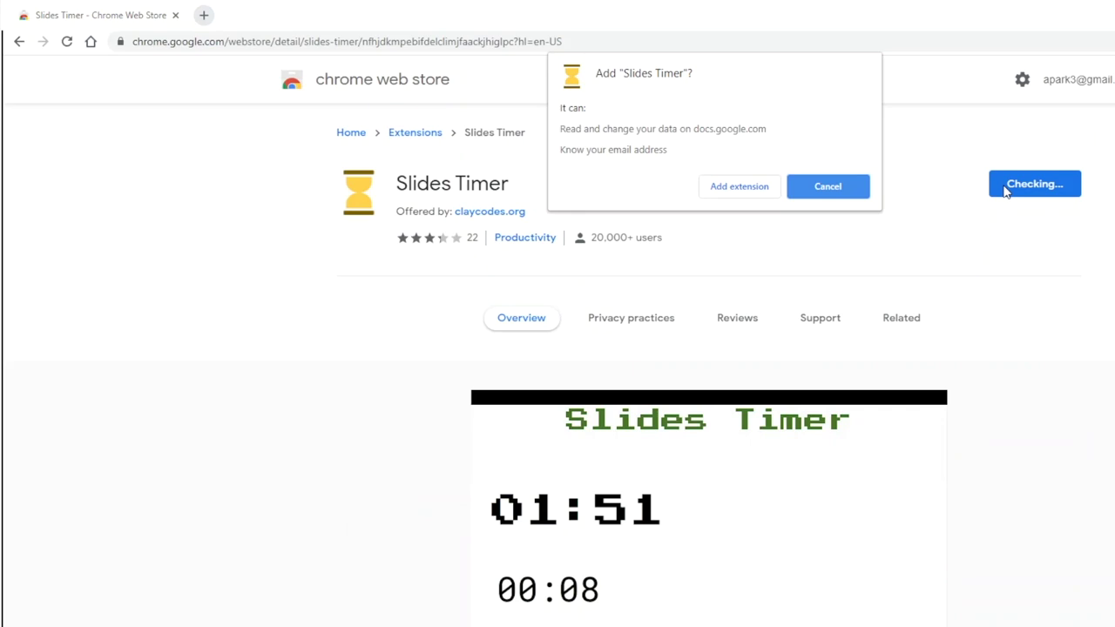
pyautogui.click(761, 186)
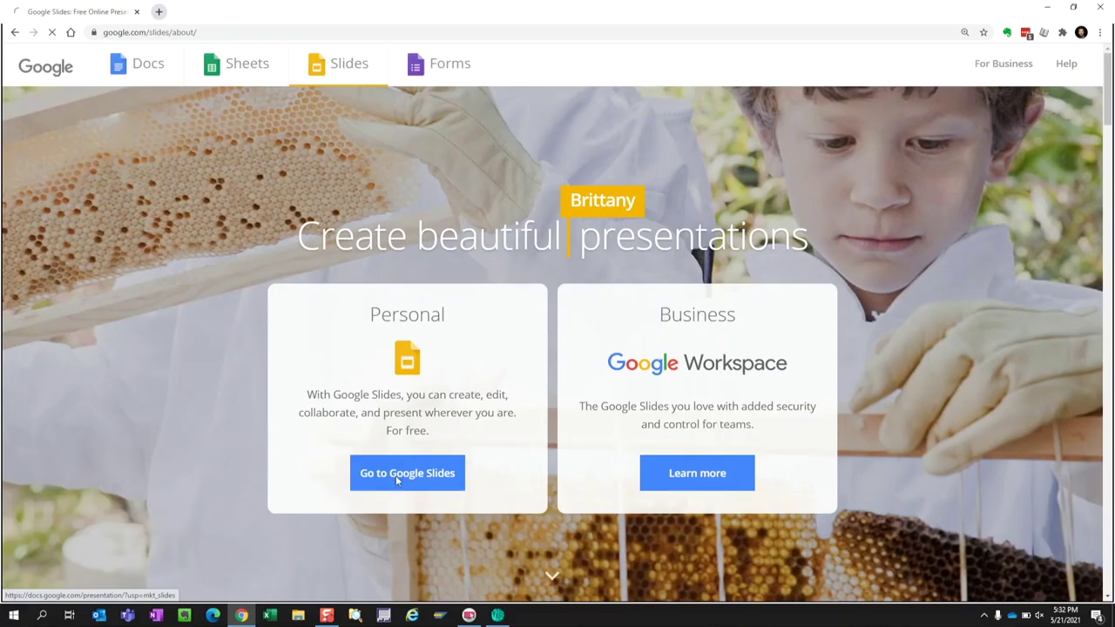
# Step: Create a blank Google Slides presentation titled 'Countdown Timer'
pyautogui.click(397, 477)
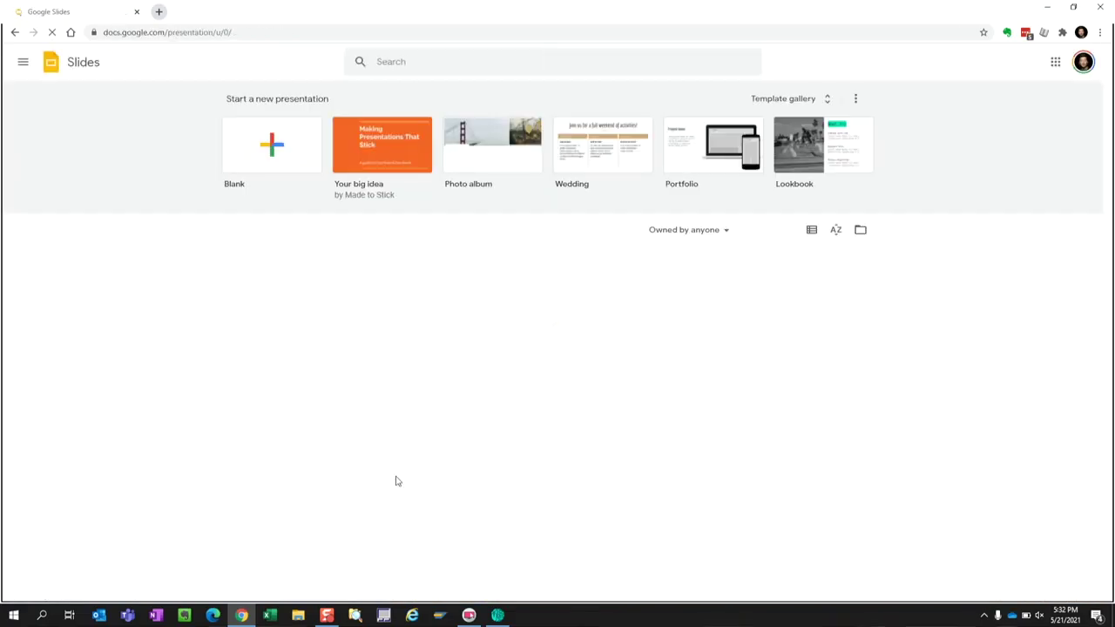
pyautogui.click(272, 150)
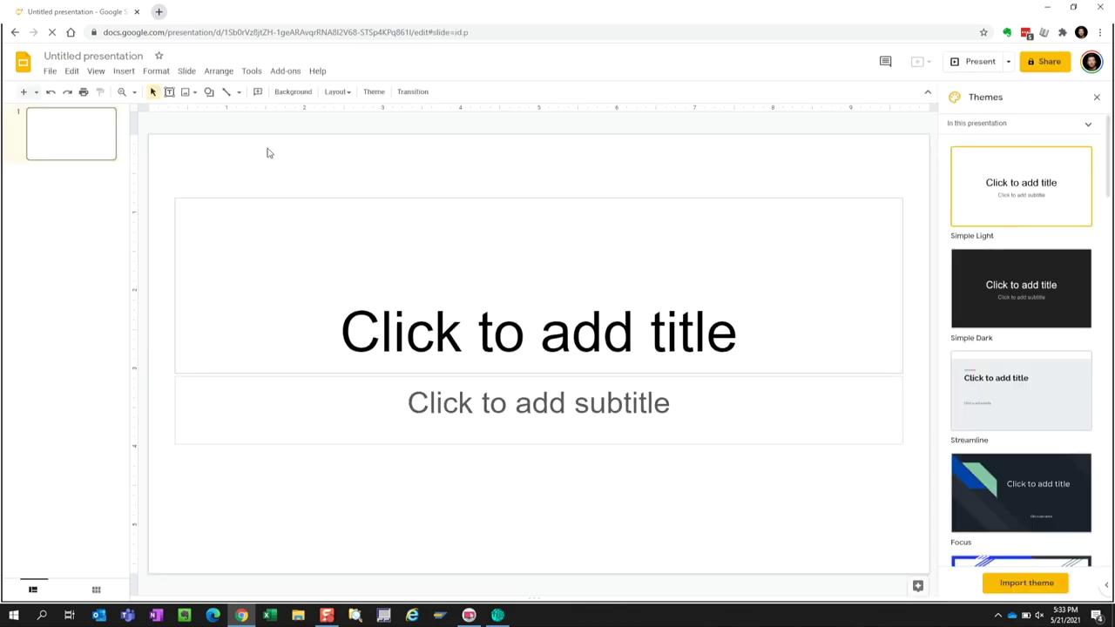
pyautogui.click(114, 63)
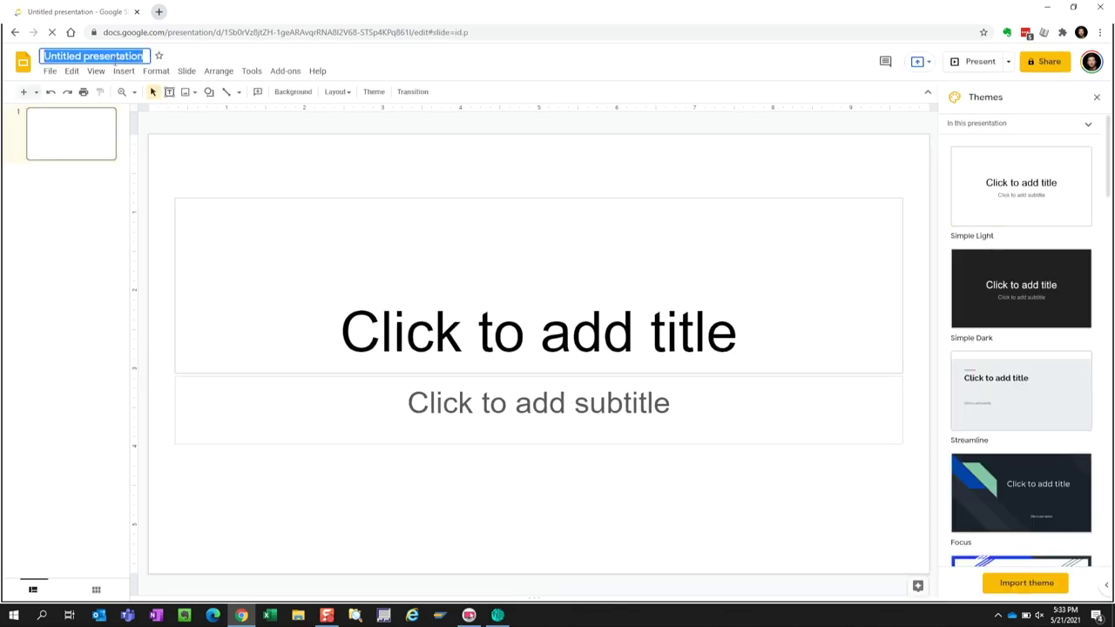
pyautogui.write('Countdown Timer')
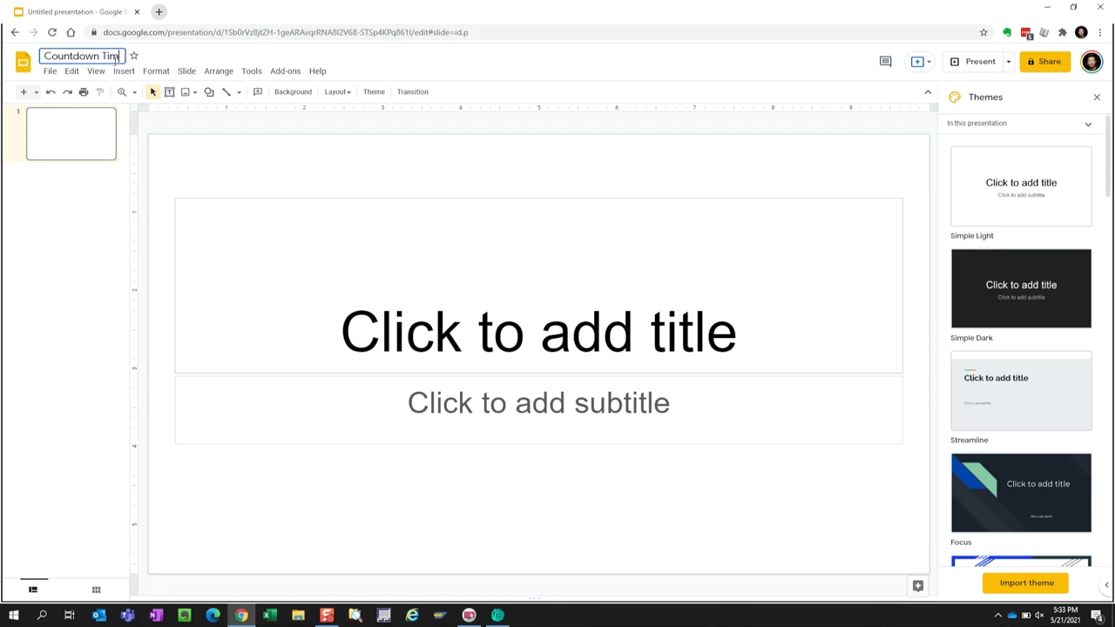
pyautogui.press('Return')
# Step: Delete the title and subtitle placeholders and paste the agenda table onto the slide
pyautogui.moveTo(160, 173); pyautogui.dragTo(925, 524)
pyautogui.moveTo(928, 526); pyautogui.dragTo(928, 526)
pyautogui.press('Delete')
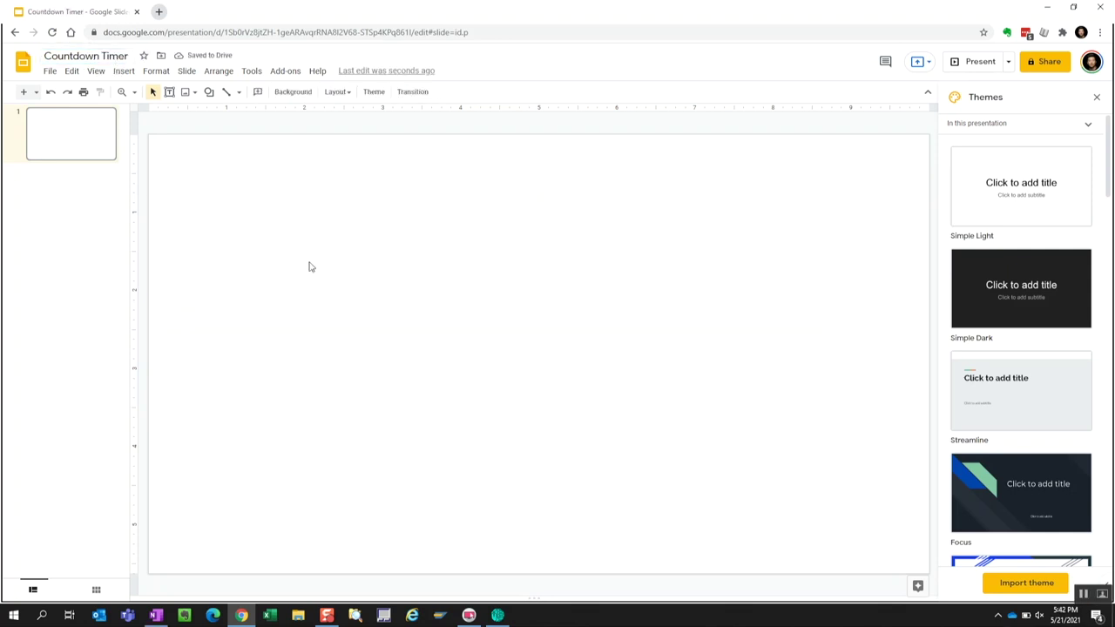
pyautogui.hotkey('ctrl', 'v')
# Step: Centre the table and add an enlarged 'Agenda:' heading in Montserrat above it
pyautogui.moveTo(310, 275); pyautogui.dragTo(475, 392)
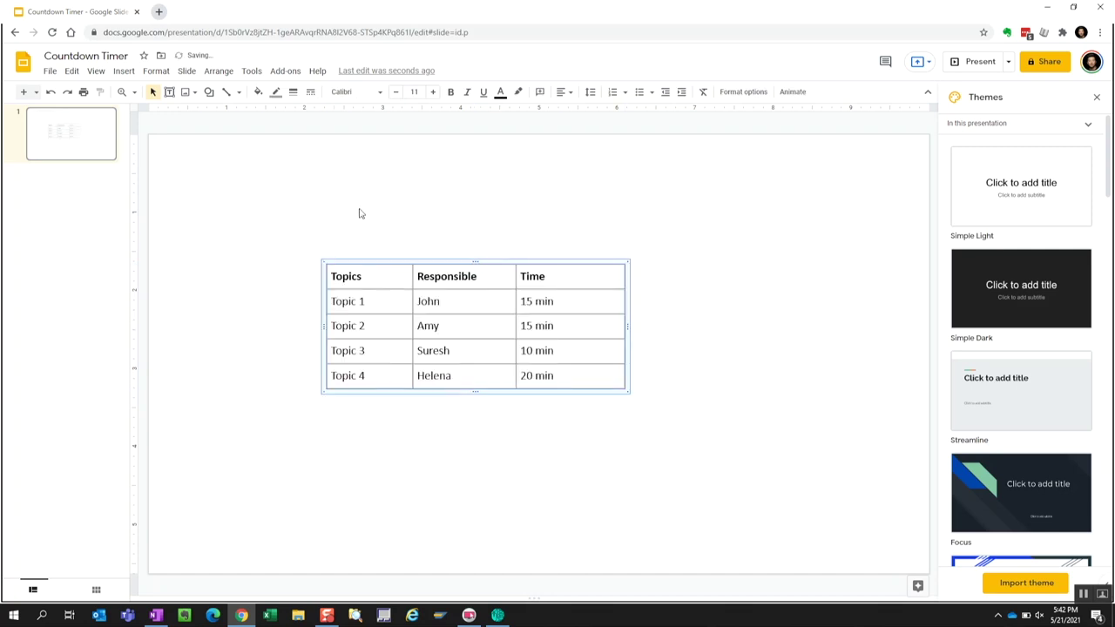
pyautogui.click(169, 92)
pyautogui.moveTo(326, 223)
pyautogui.mouseDown()
pyautogui.moveTo(453, 254)
pyautogui.moveTo(327, 238)
pyautogui.mouseUp()
pyautogui.write('Agenda:')
pyautogui.click(357, 91)
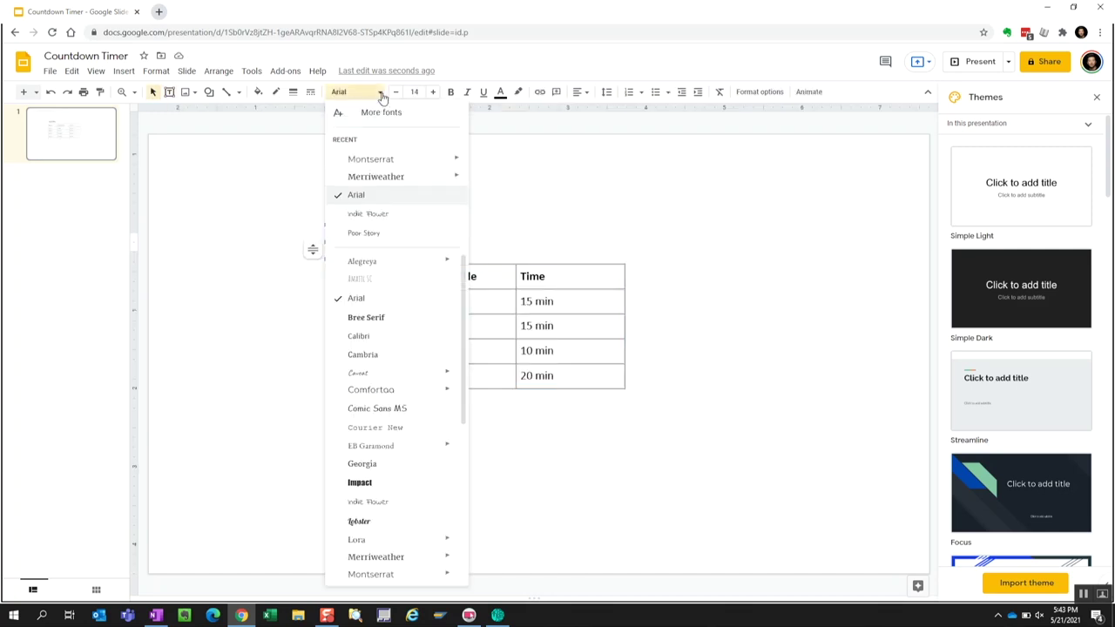
pyautogui.click(373, 157)
pyautogui.click(433, 92)
pyautogui.click(433, 92)
pyautogui.click(531, 190)
# Step: Duplicate the heading below the table as a 'Next Topic in:' label
pyautogui.click(387, 242)
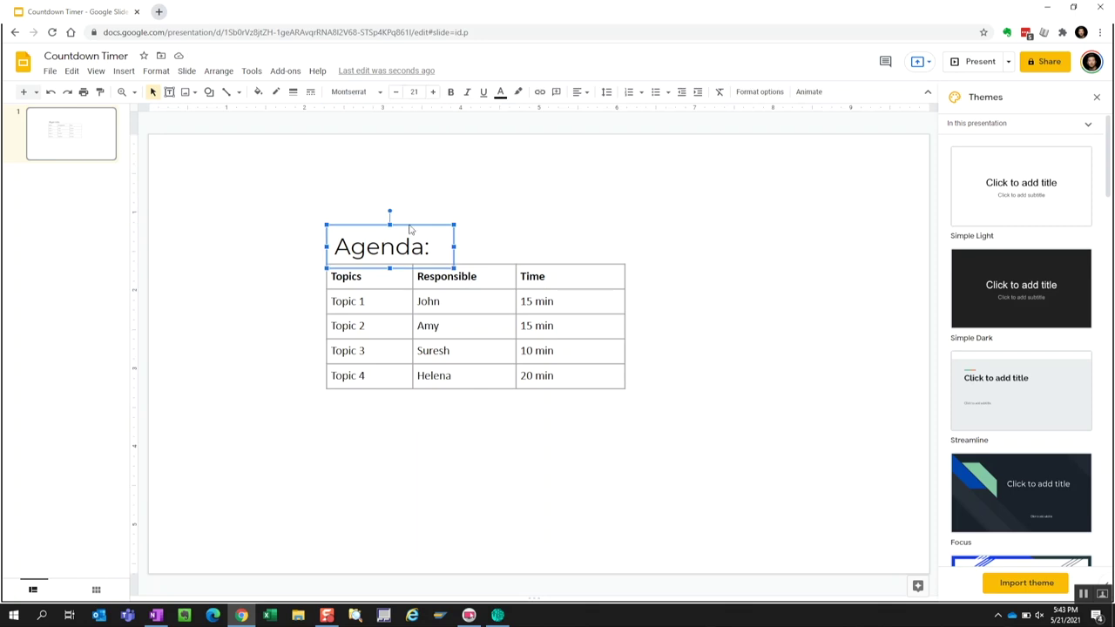
pyautogui.hotkey('ctrl', 'd')
pyautogui.moveTo(392, 254)
pyautogui.mouseDown()
pyautogui.moveTo(392, 431)
pyautogui.moveTo(625, 429)
pyautogui.moveTo(828, 525)
pyautogui.mouseUp()
pyautogui.write('Next Topic in:')
pyautogui.click(541, 428)
pyautogui.write('<<')
pyautogui.press('BackSpace')
pyautogui.press('BackSpace')
pyautogui.click(169, 92)
# Step: Type the <<5:00->> timer tag, set it to 50 pt, and widen its box
pyautogui.write('<<5:00->>')
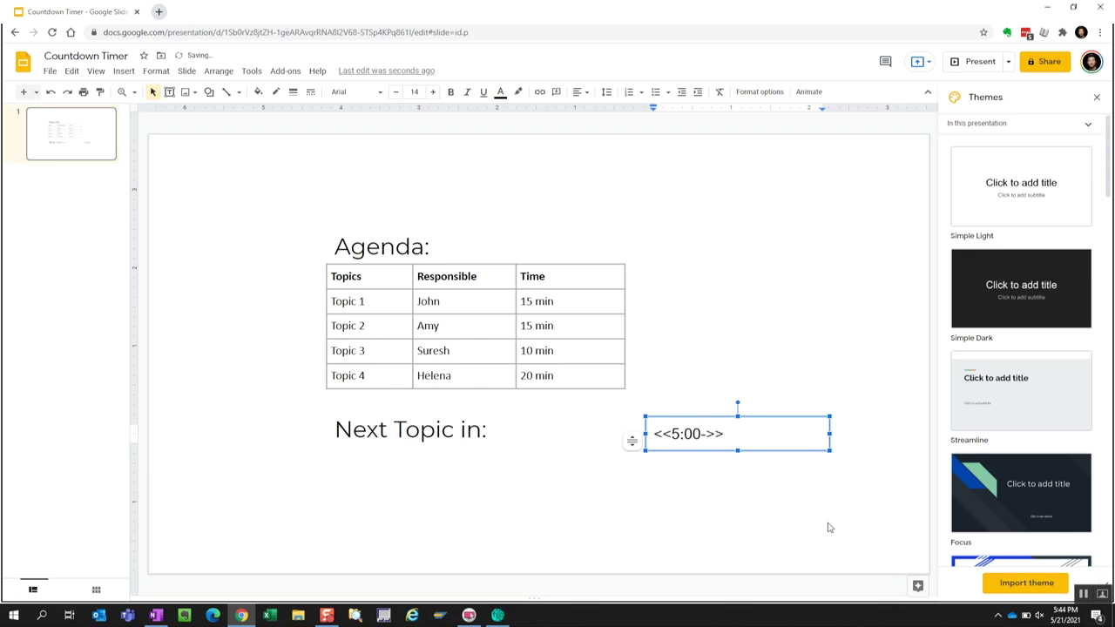
pyautogui.click(155, 71)
pyautogui.press('Escape')
pyautogui.click(414, 92)
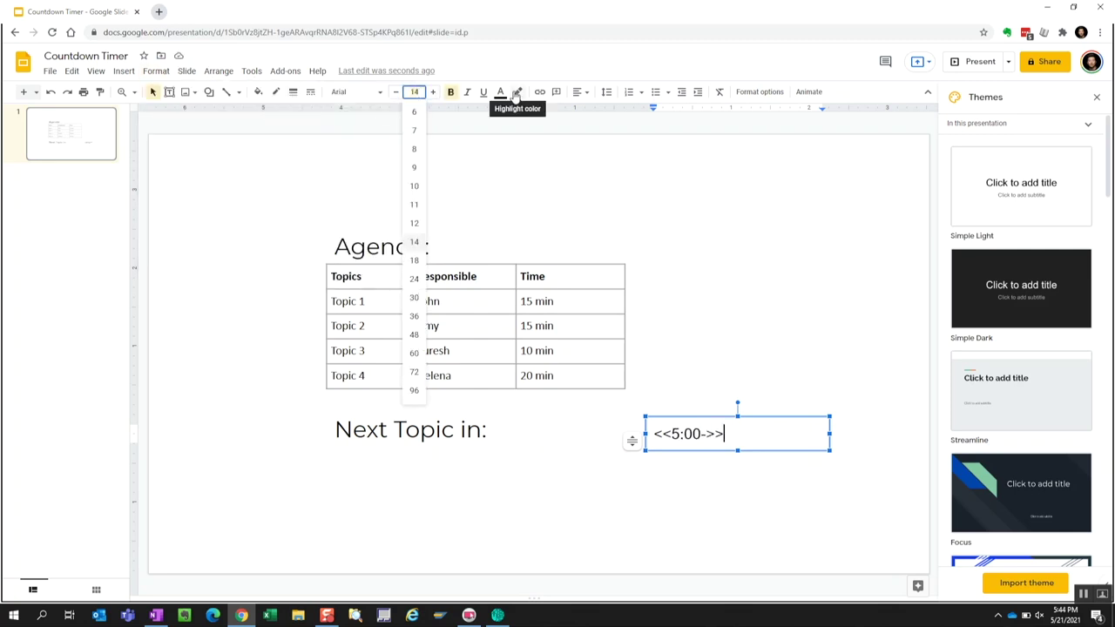
pyautogui.moveTo(725, 434); pyautogui.dragTo(646, 427)
pyautogui.click(413, 92)
pyautogui.write('50')
pyautogui.press('Return')
pyautogui.moveTo(641, 489); pyautogui.dragTo(504, 489)
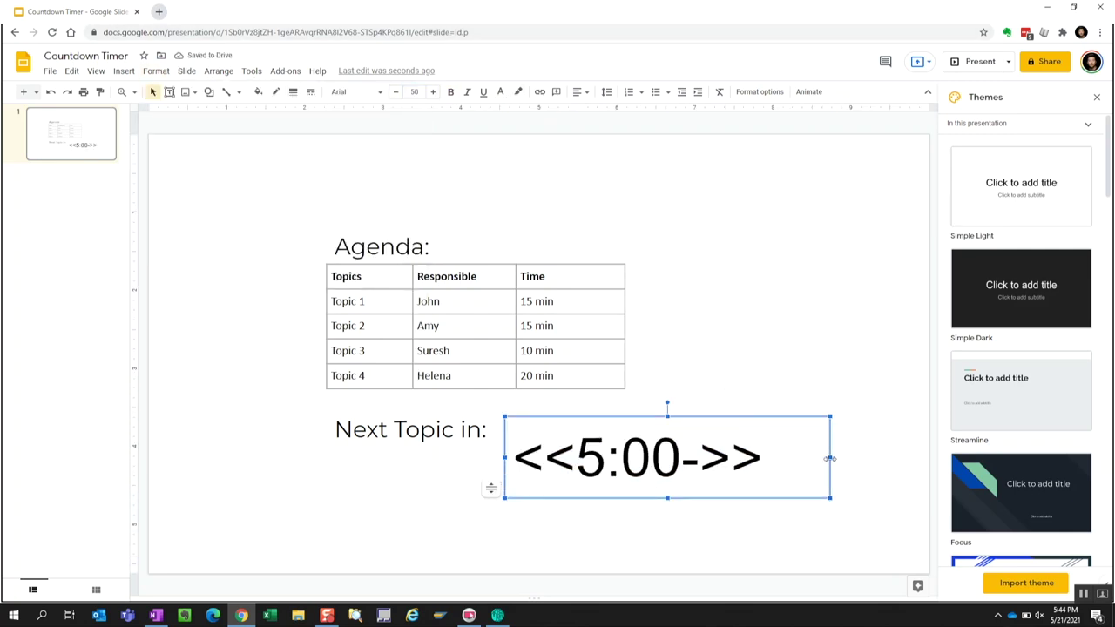
# Step: Enlarge the timer to 70 pt, widening and nudging its box to fit one line
pyautogui.click(433, 92)
pyautogui.click(413, 91)
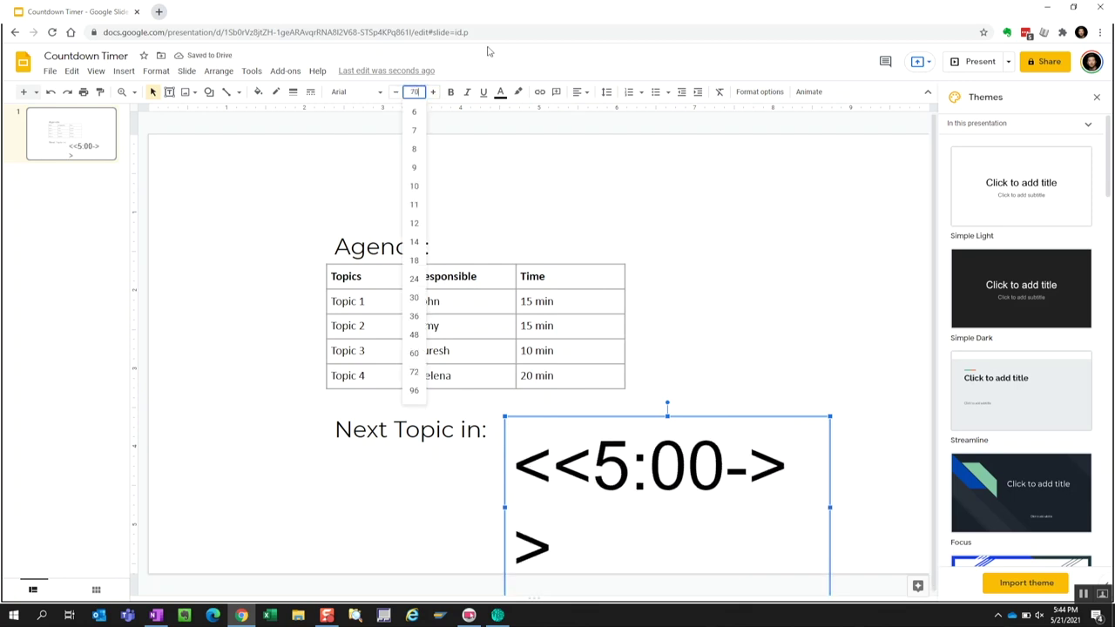
pyautogui.write('70')
pyautogui.press('Return')
pyautogui.moveTo(830, 507); pyautogui.dragTo(864, 507)
pyautogui.moveTo(659, 416); pyautogui.dragTo(659, 400)
pyautogui.press('Escape')
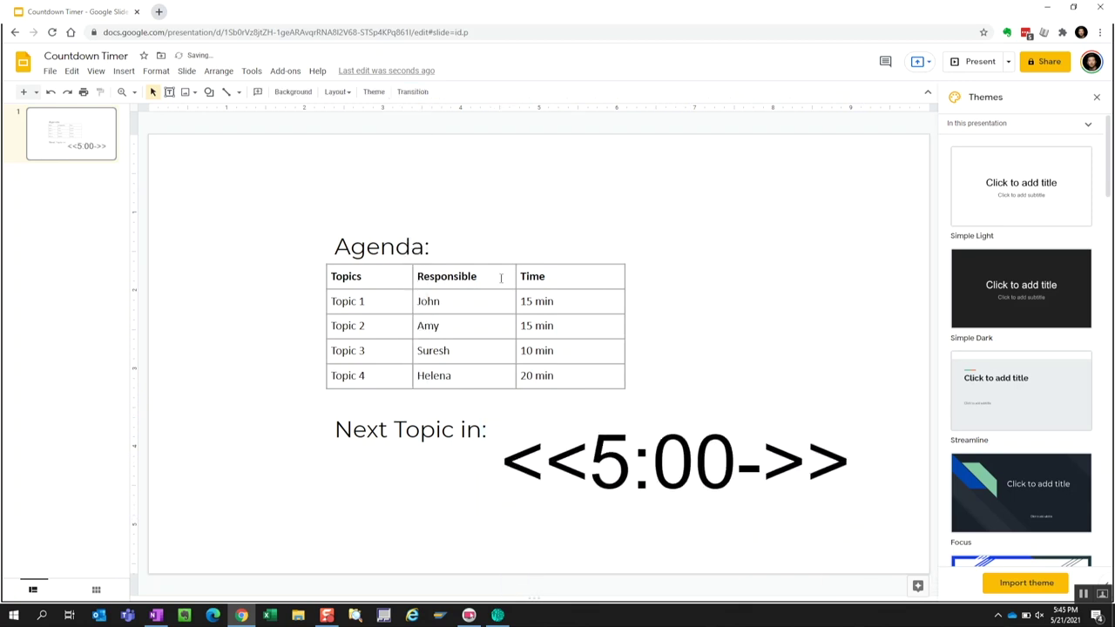
# Step: Check alignment options for the heading, table and label, then present the slide full screen
pyautogui.click(381, 246)
pyautogui.click(410, 429)
pyautogui.keyDown('shift'); pyautogui.click(371, 410); pyautogui.keyUp('shift')
pyautogui.click(218, 71)
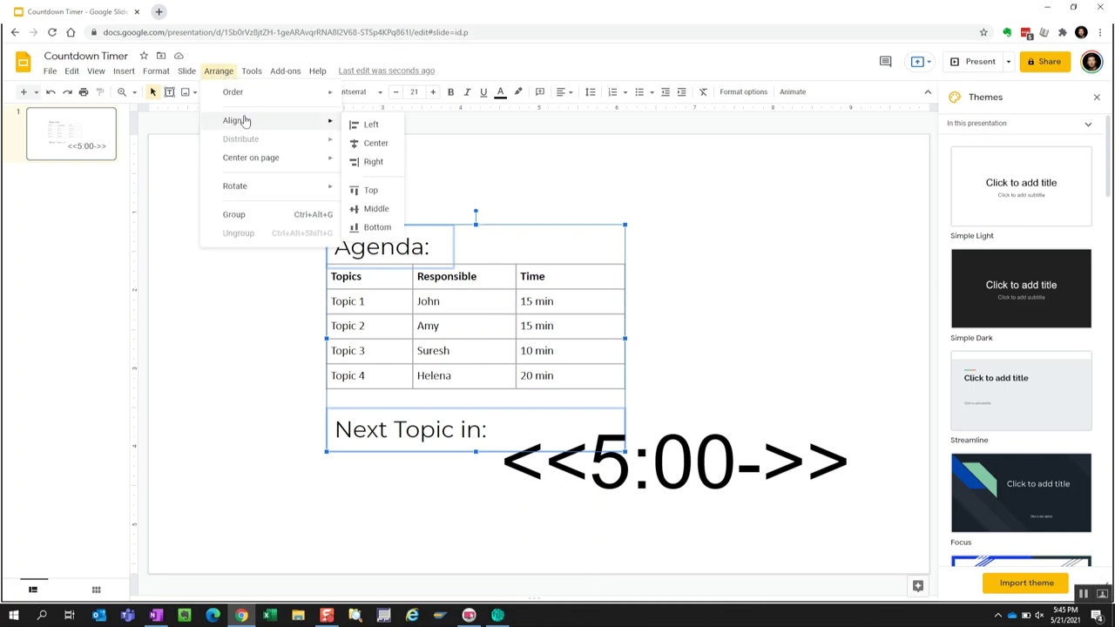
pyautogui.click(413, 164)
pyautogui.click(95, 71)
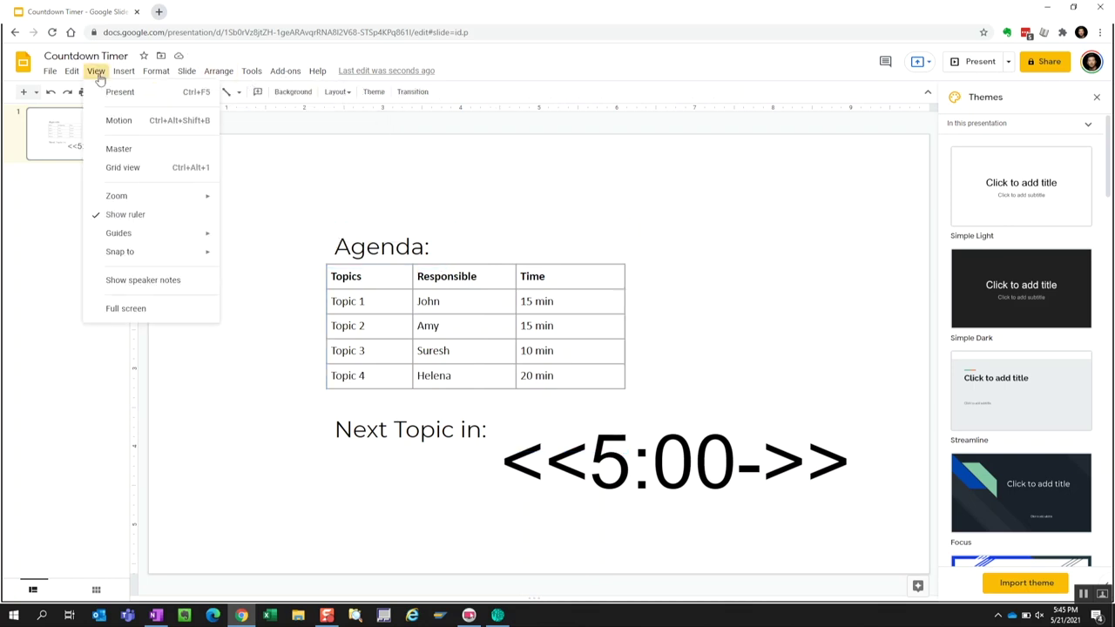
pyautogui.click(111, 93)
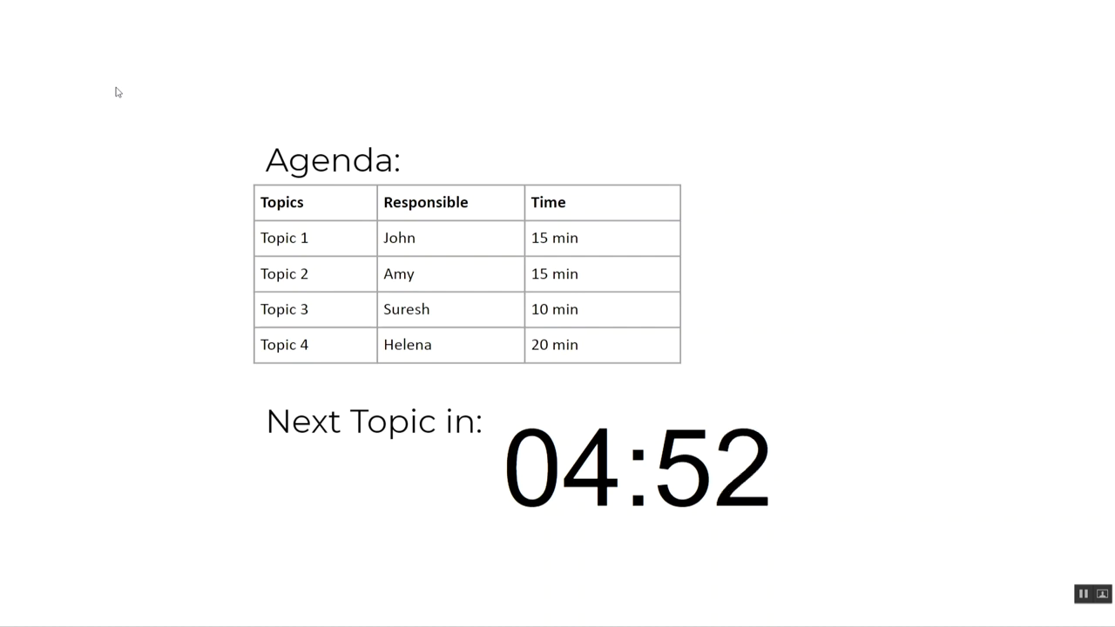
# Step: Watch the countdown reach 04:52, then exit the slideshow back to the editor
pyautogui.press('Escape')
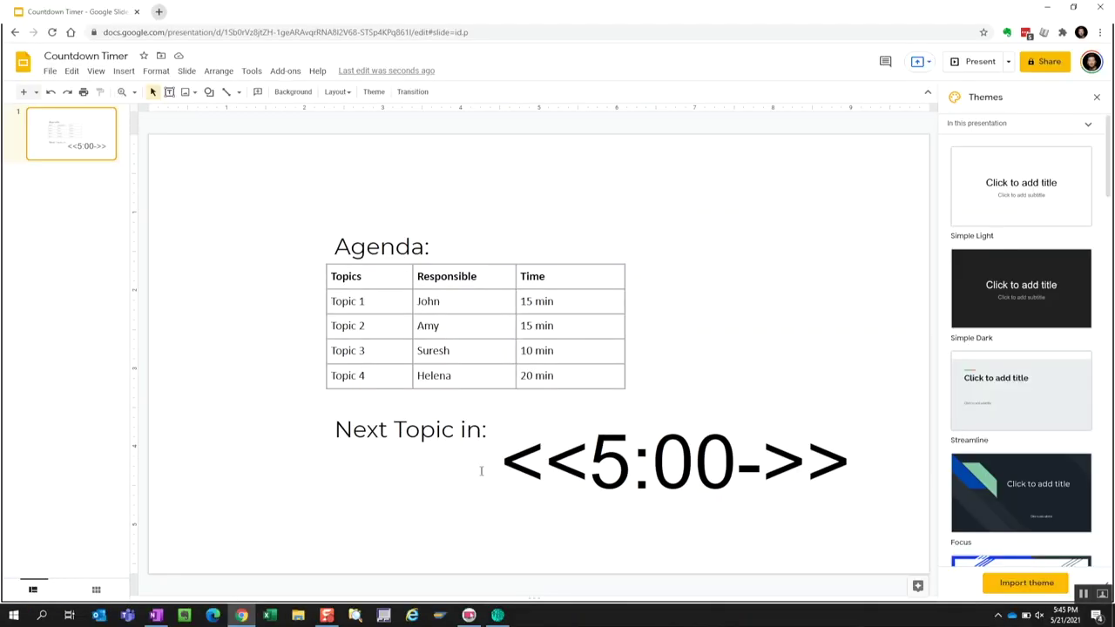
# Step: Draw a rounded rectangle behind the timer and move the timer text into it
pyautogui.click(520, 415)
pyautogui.click(123, 70)
pyautogui.click(495, 412)
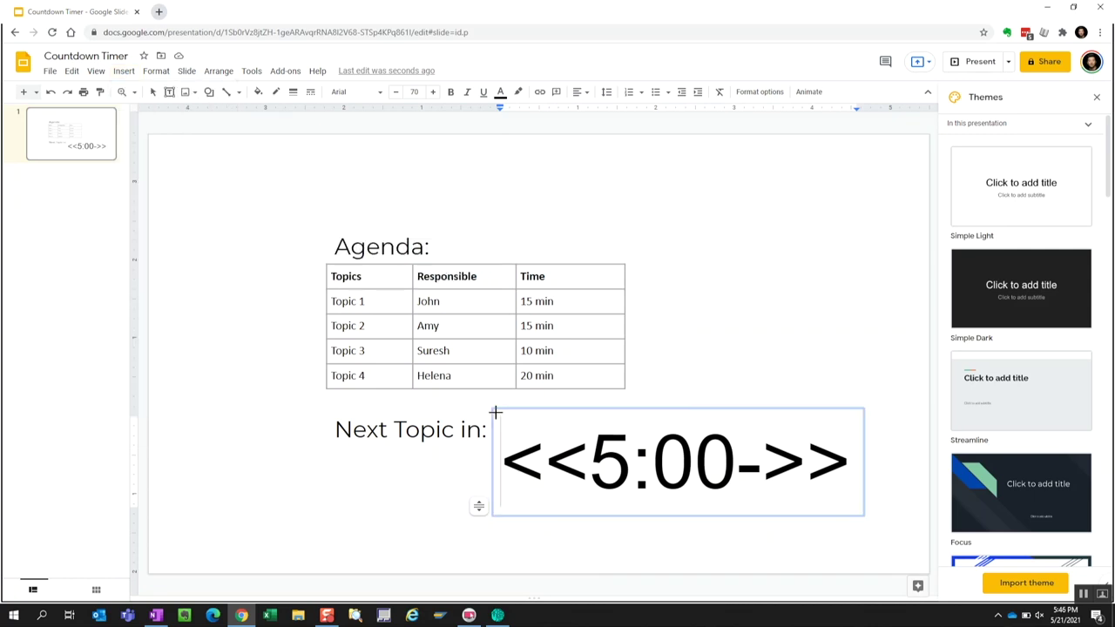
pyautogui.moveTo(494, 412); pyautogui.dragTo(863, 515)
pyautogui.rightClick(719, 478)
pyautogui.moveTo(740, 273)
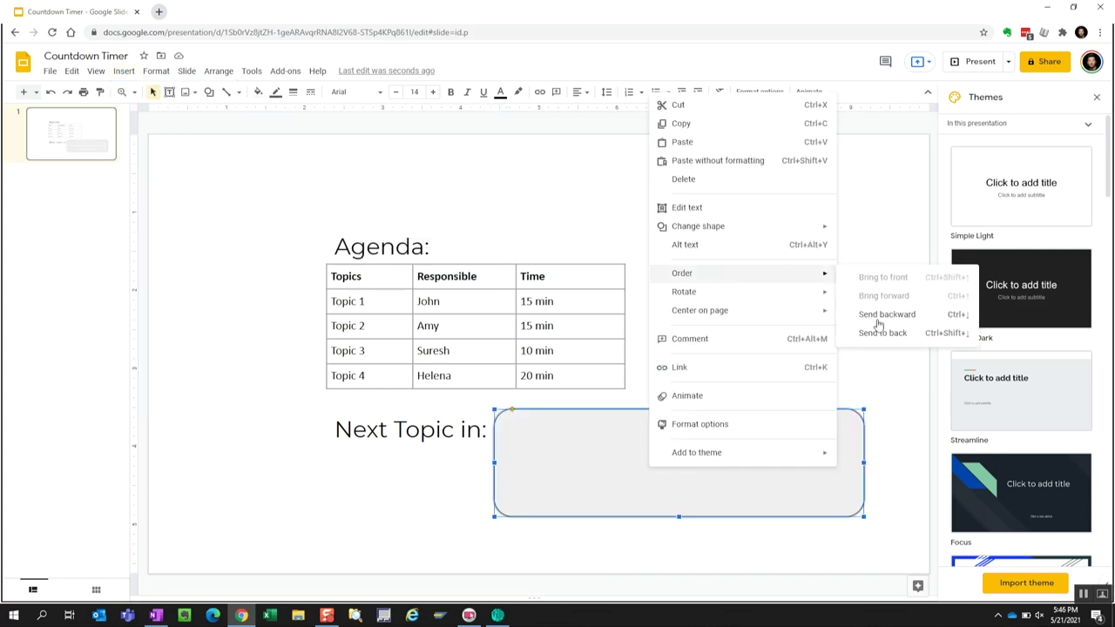
pyautogui.click(878, 323)
pyautogui.moveTo(679, 423); pyautogui.dragTo(852, 430)
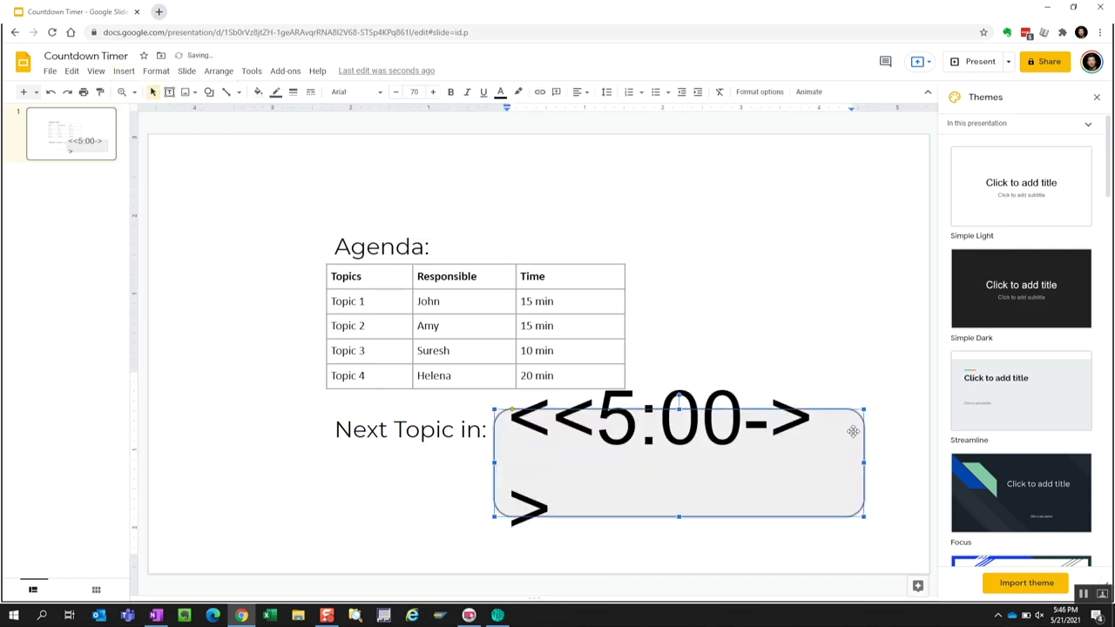
# Step: Make the timer text white, fill the rounded box black, and reload the page
pyautogui.click(852, 430)
pyautogui.hotkey('ctrl', 'a')
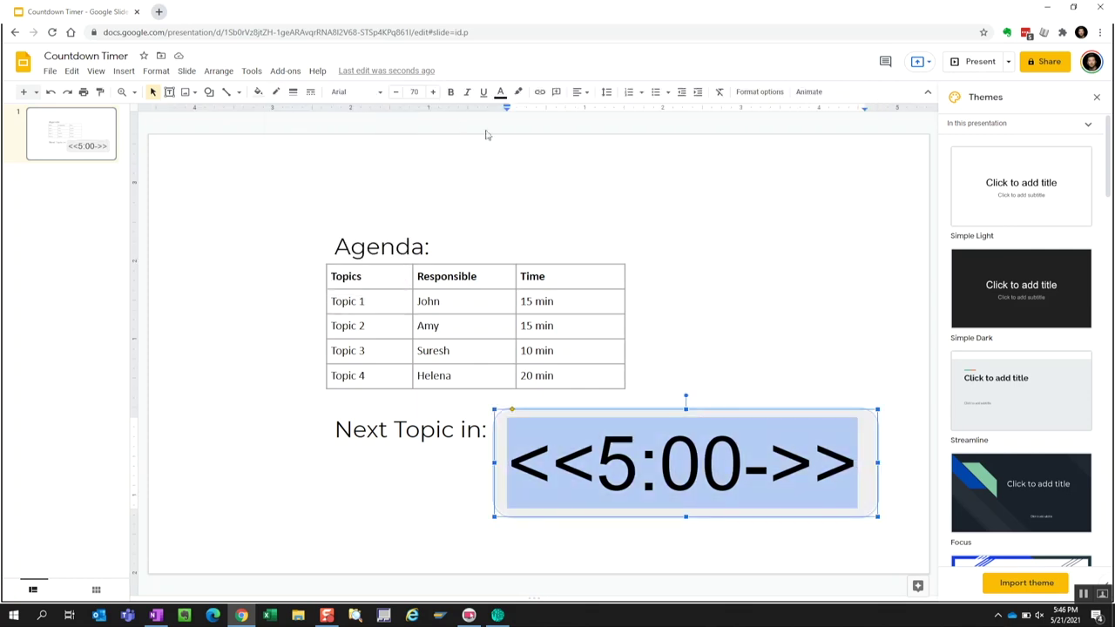
pyautogui.click(500, 91)
pyautogui.click(625, 115)
pyautogui.click(523, 502)
pyautogui.click(258, 91)
pyautogui.click(259, 159)
pyautogui.press('F5')
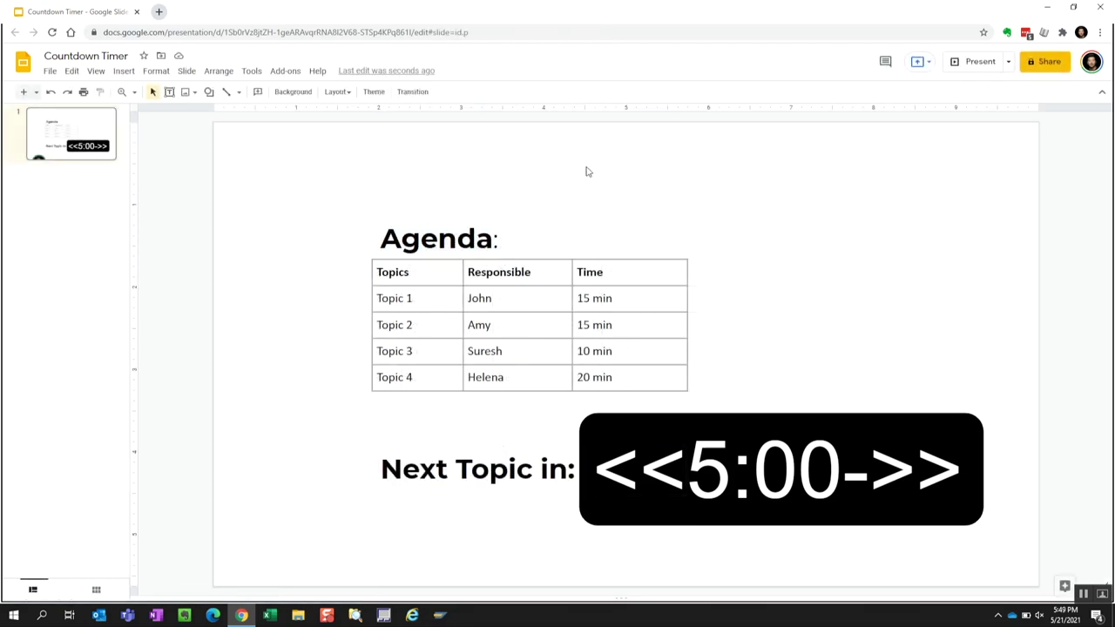
pyautogui.click(96, 70)
pyautogui.click(112, 93)
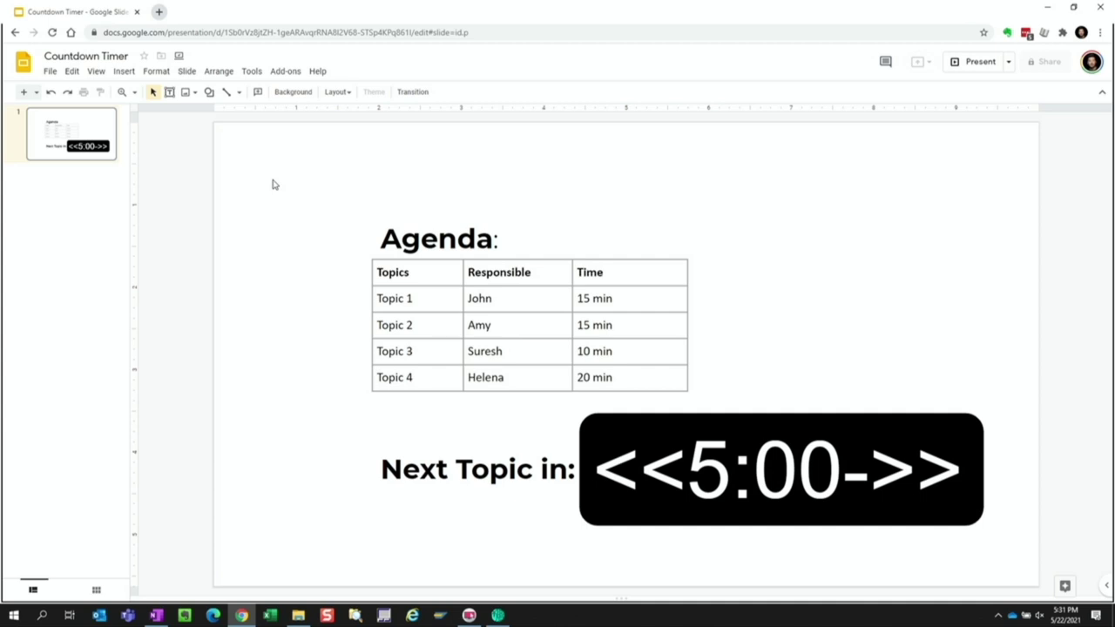
# Step: Search Windows for 'xbox game' to bring up Xbox Game Bar, then dismiss it
pyautogui.click(41, 615)
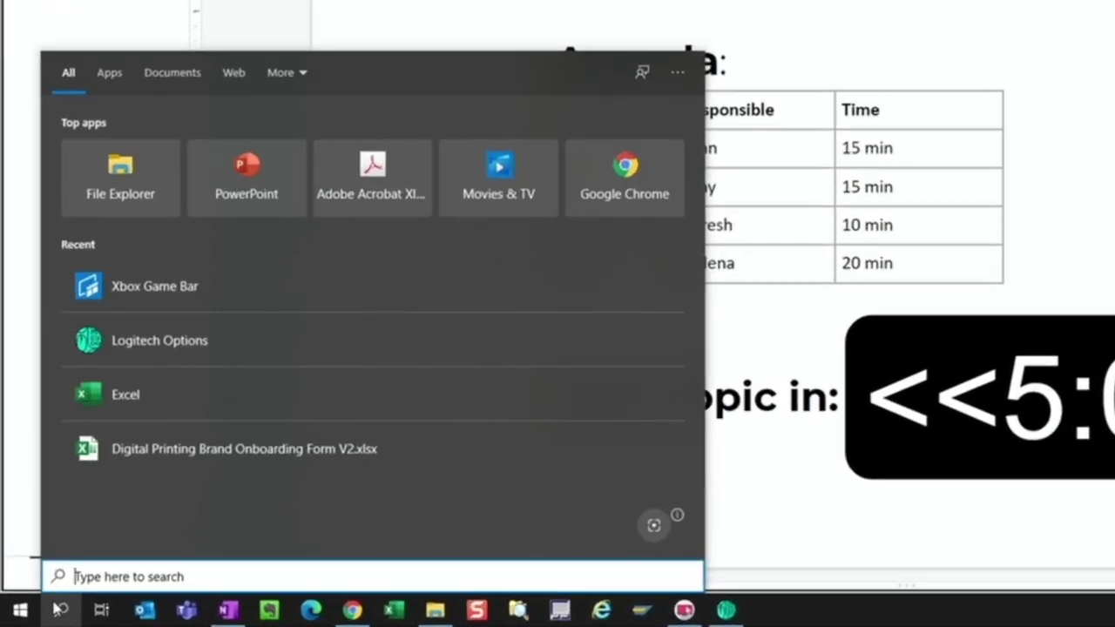
pyautogui.write('xbox game')
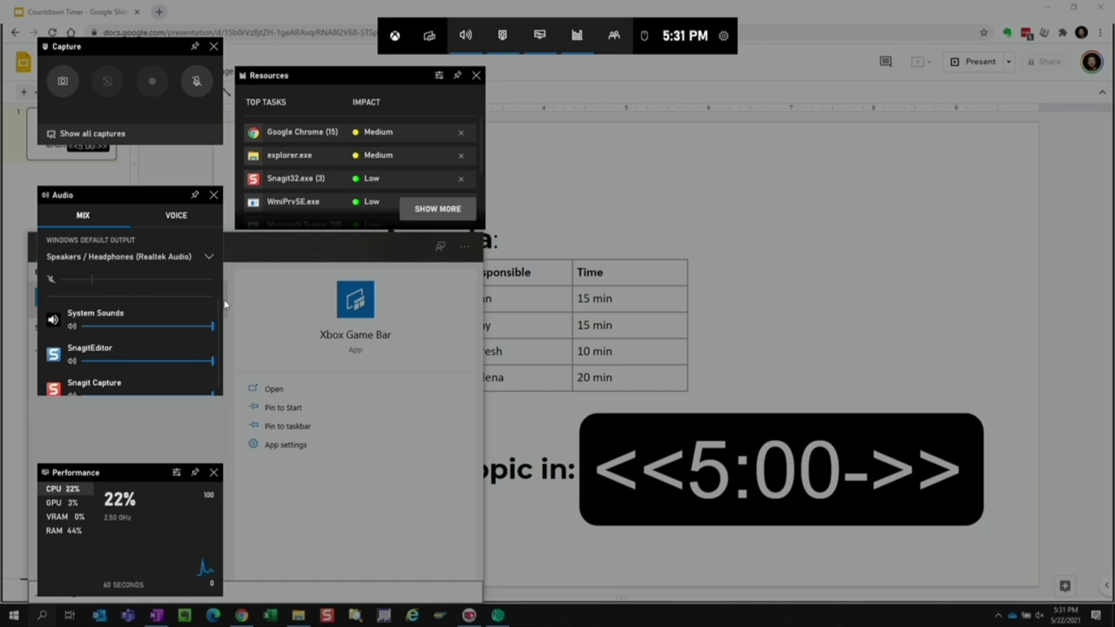
pyautogui.press('Escape')
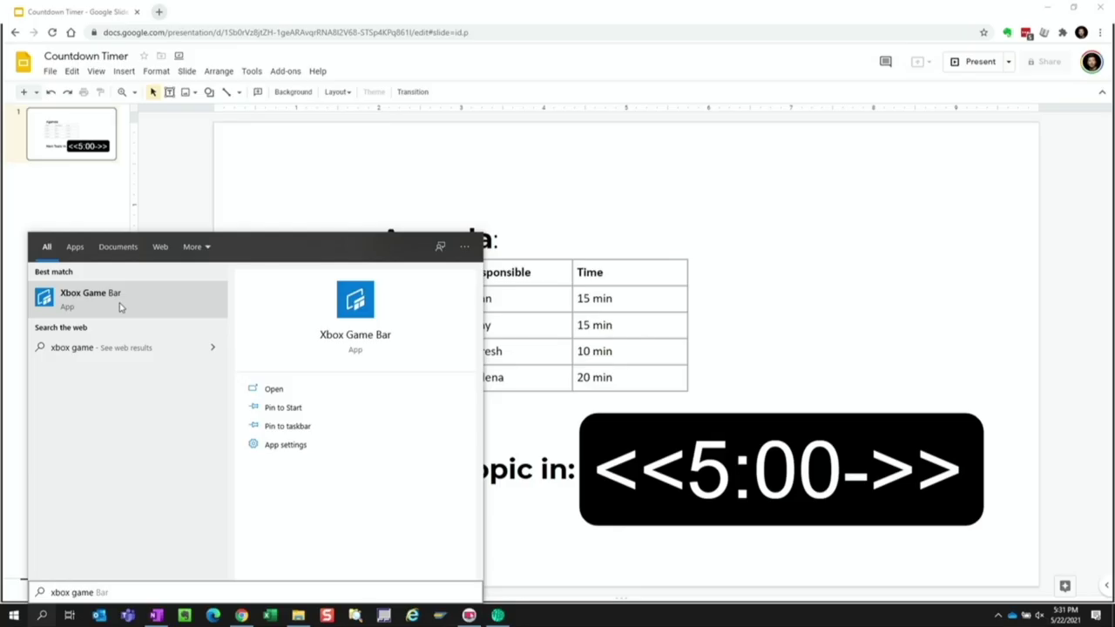
pyautogui.click(832, 461)
pyautogui.click(831, 459)
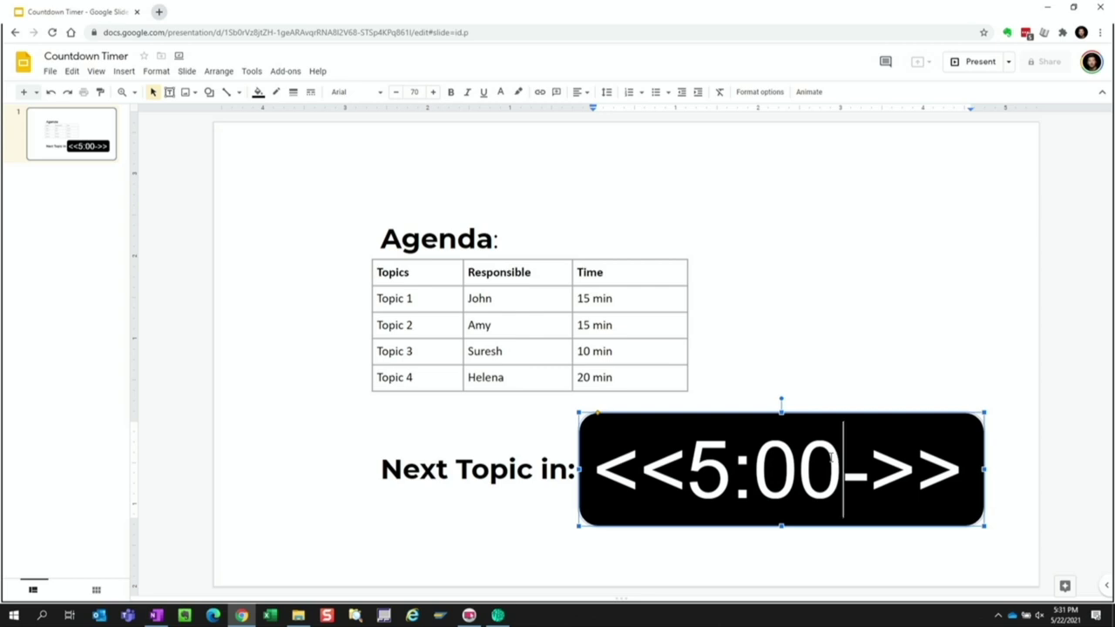
# Step: Change the timer to <<5:05->>, present the slideshow, and record it with Xbox Game Bar
pyautogui.press('BackSpace')
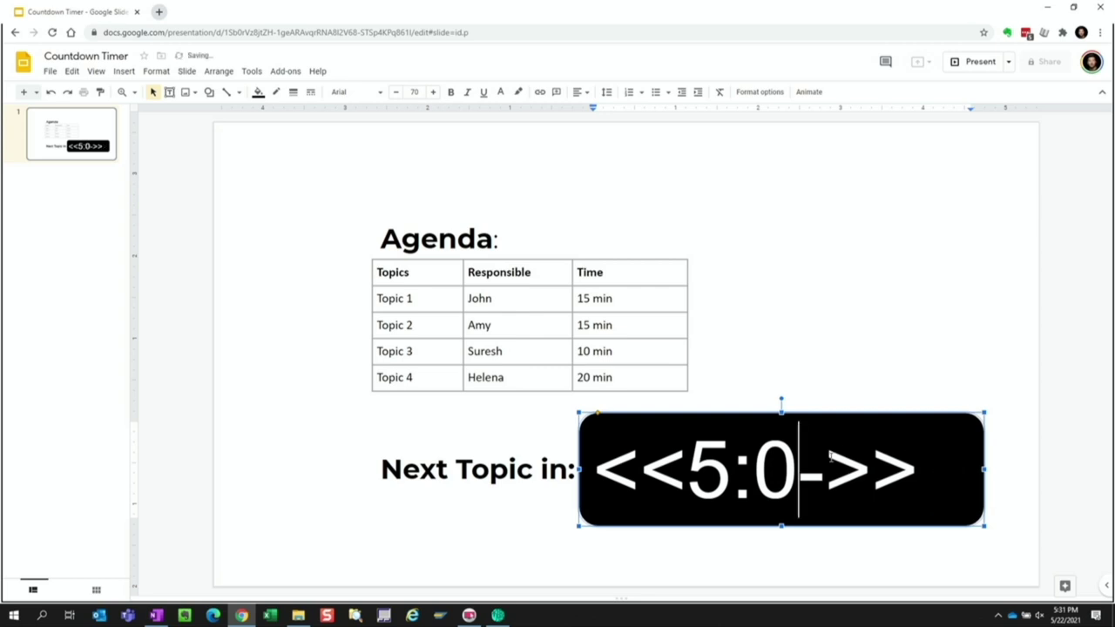
pyautogui.write('5')
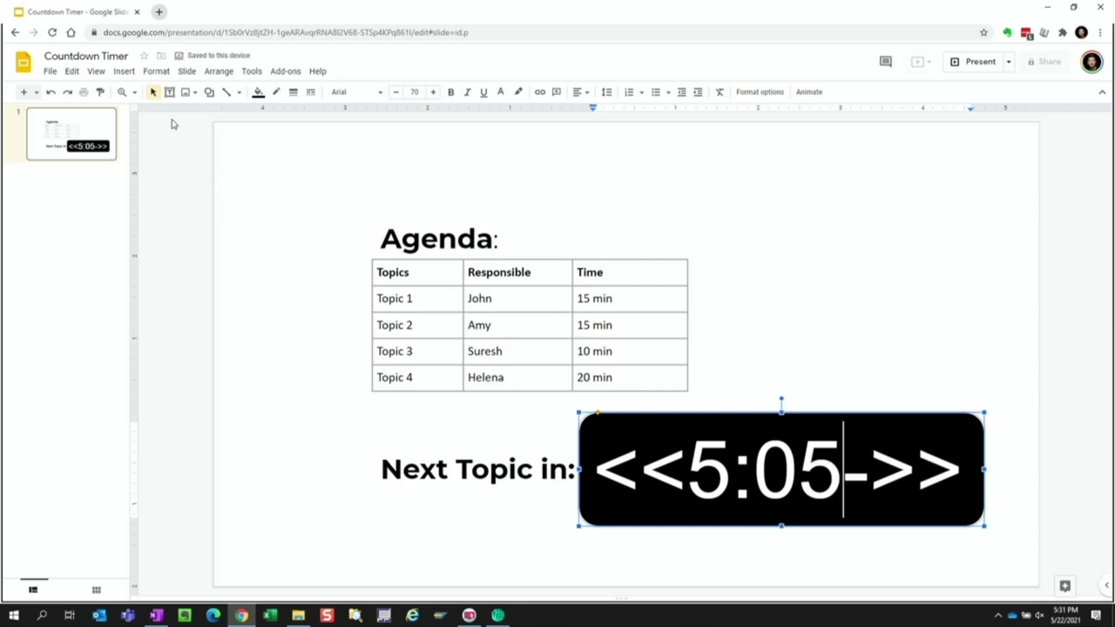
pyautogui.click(96, 71)
pyautogui.click(110, 93)
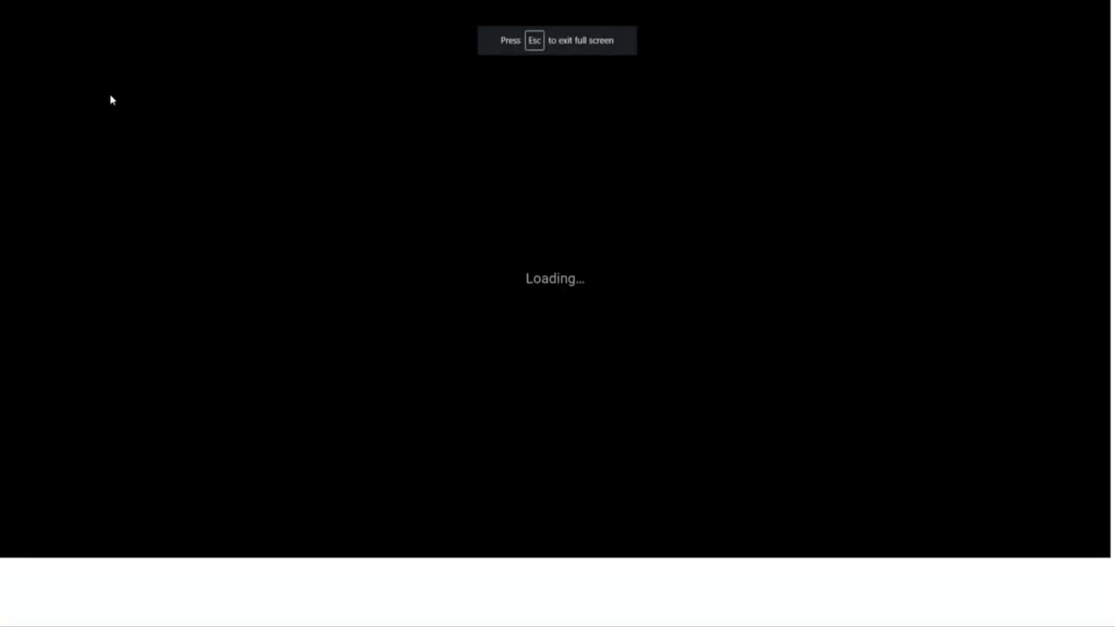
pyautogui.press('super+g')
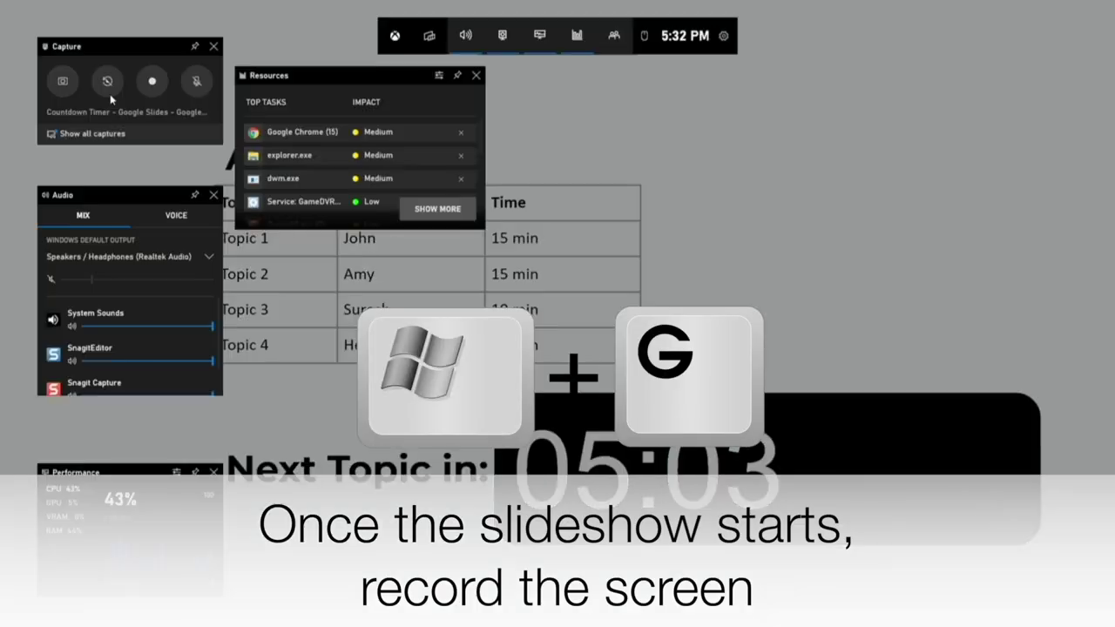
pyautogui.click(153, 83)
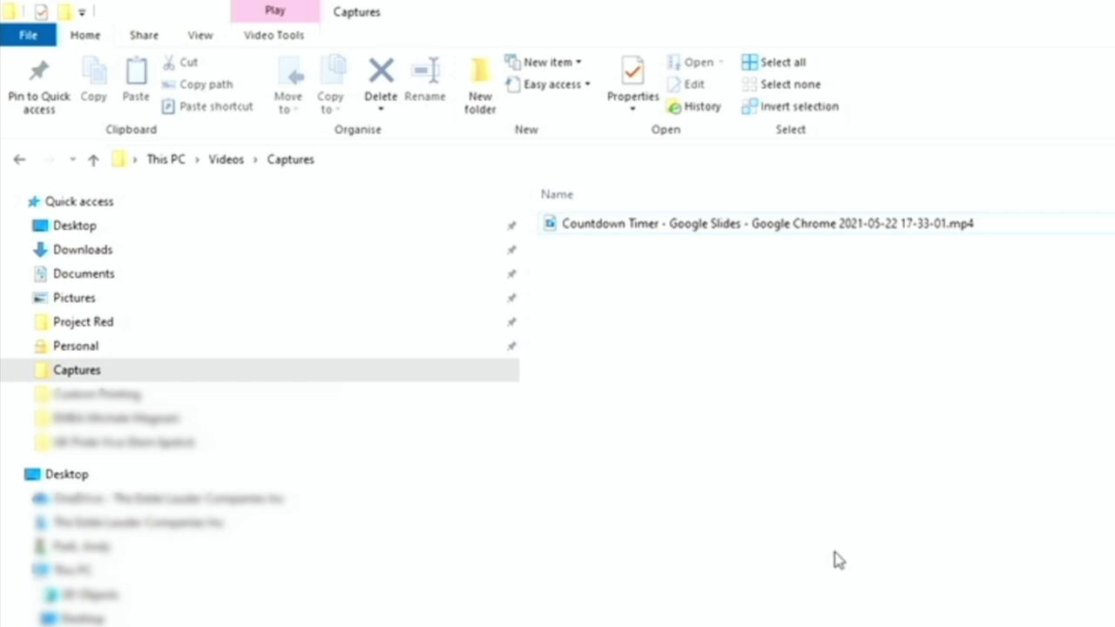
# Step: Open the Countdown Timer .mp4 capture from the Videos\Captures folder
pyautogui.doubleClick(812, 233)
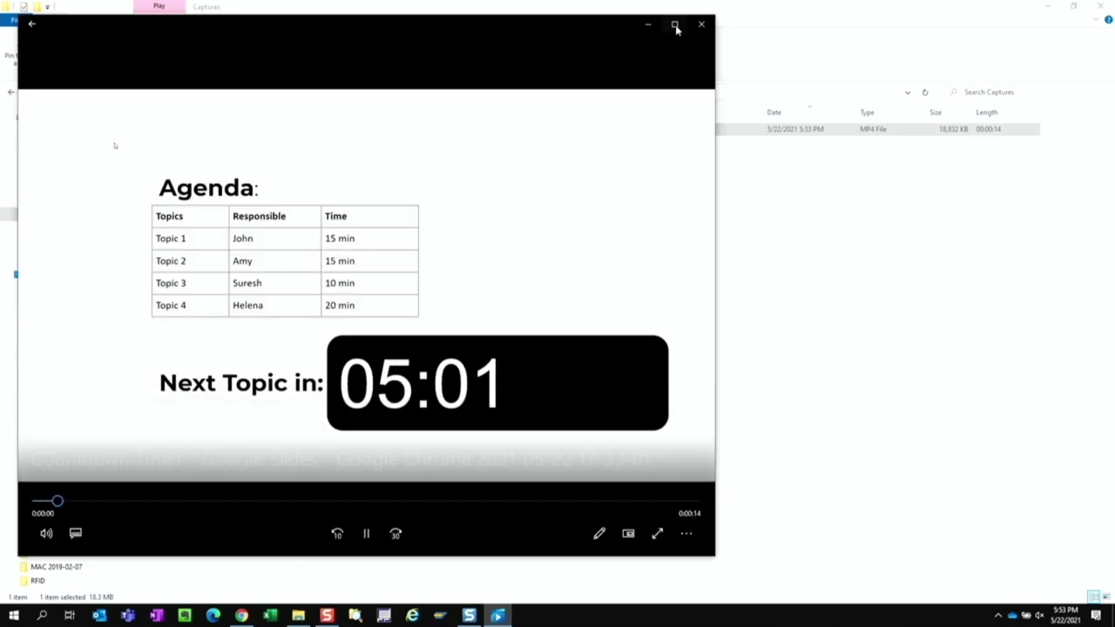
# Step: Maximize the Movies & TV window playing the countdown recording
pyautogui.click(674, 25)
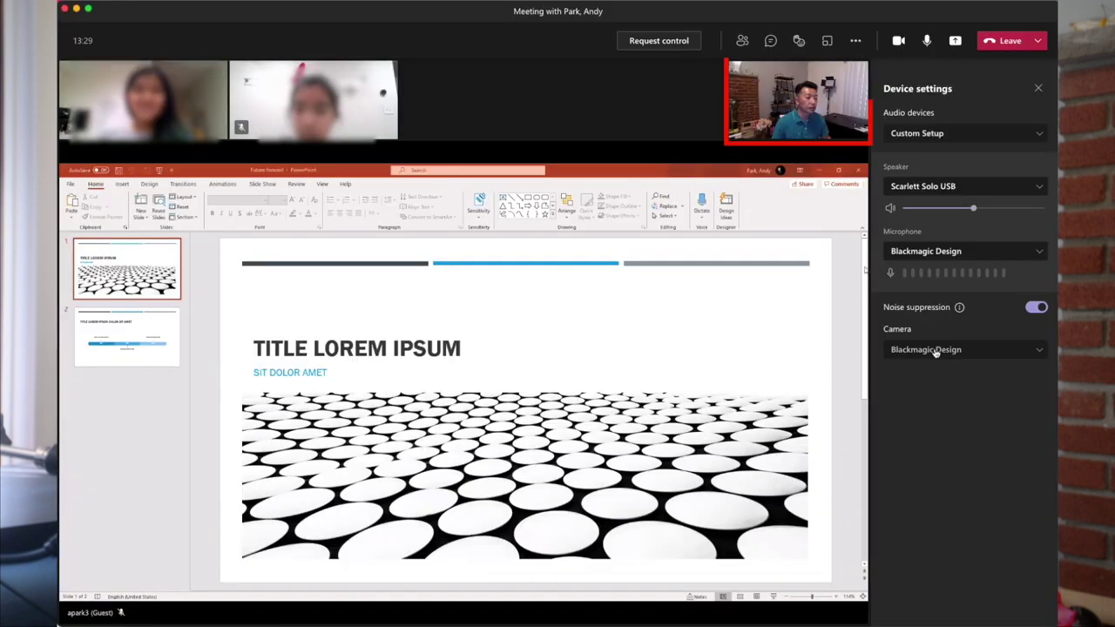
# Step: Pick OBS Virtual Camera from the Camera dropdown in the meeting's Device settings
pyautogui.click(936, 351)
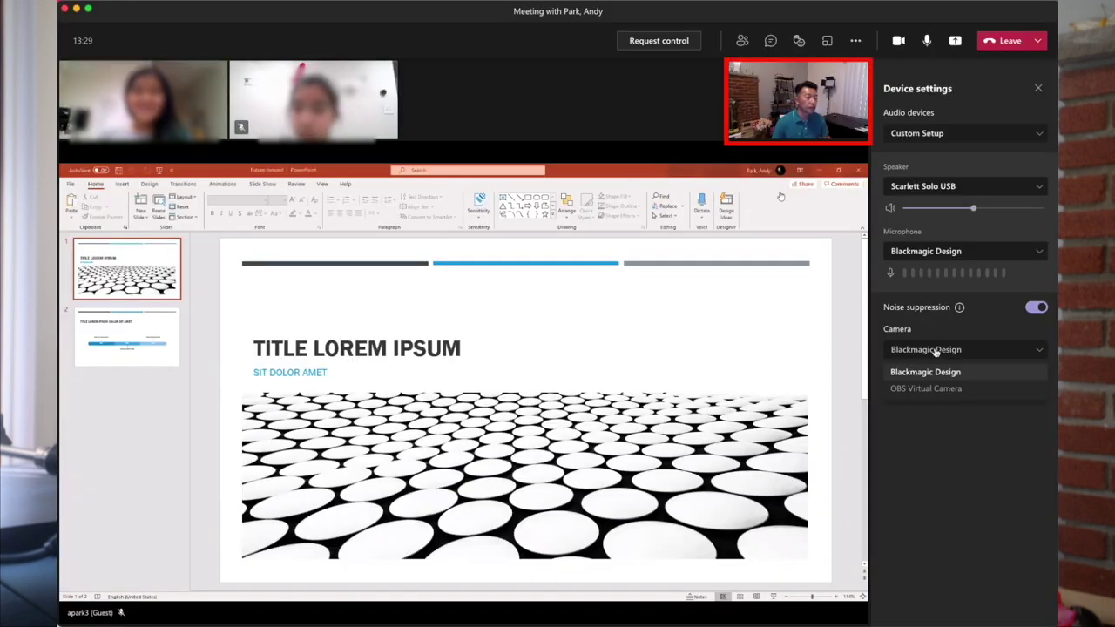
pyautogui.click(927, 388)
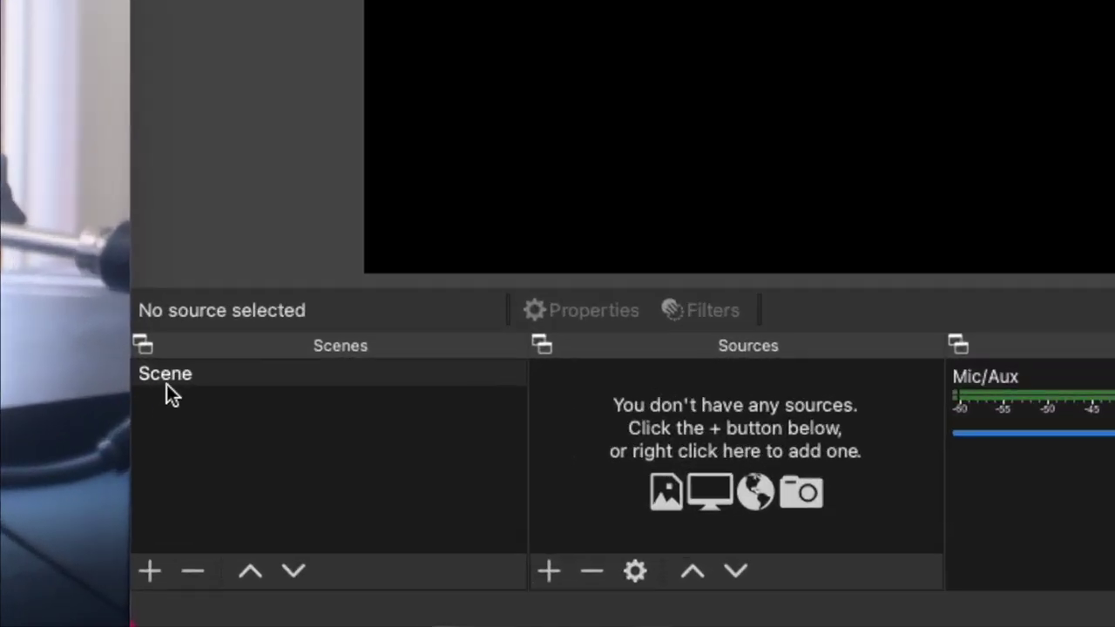
# Step: Add a new Window Capture source to the default Scene in OBS
pyautogui.click(80, 512)
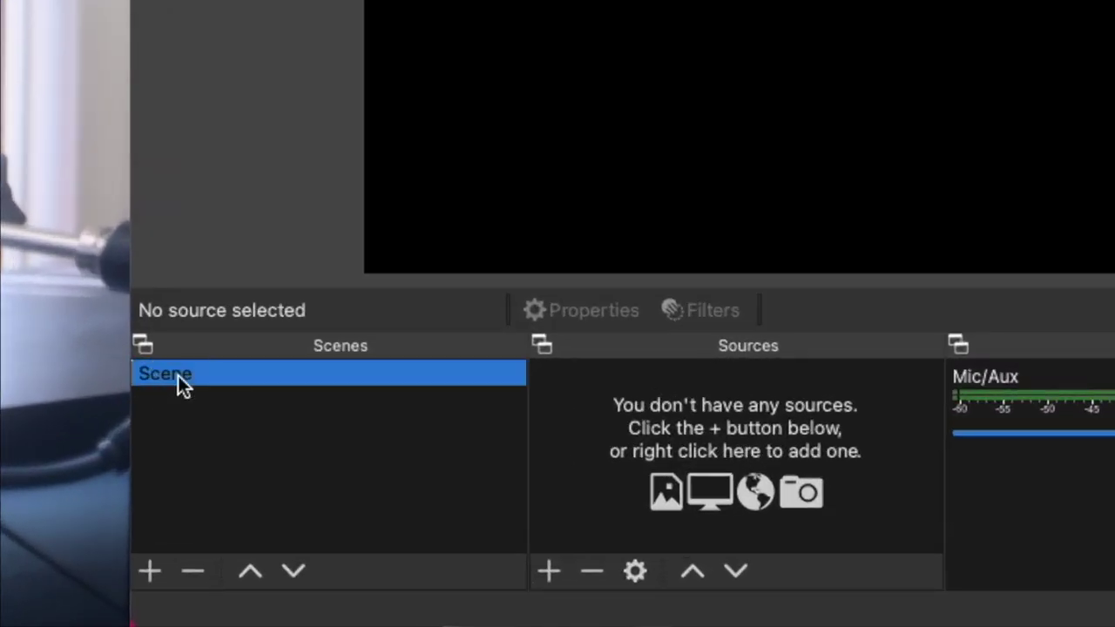
pyautogui.click(548, 571)
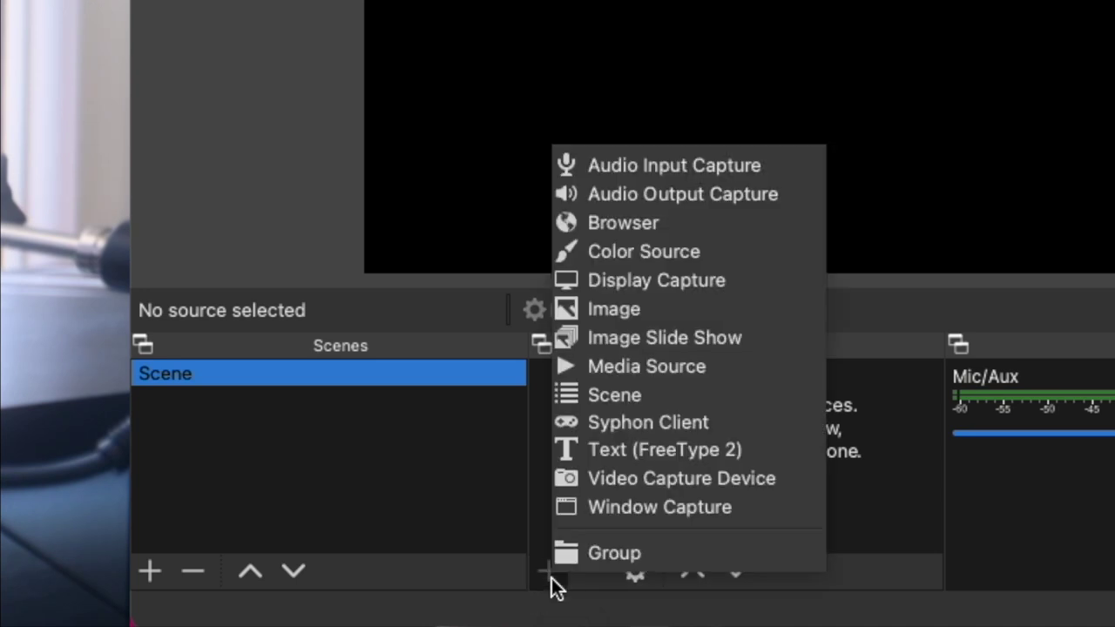
pyautogui.click(618, 508)
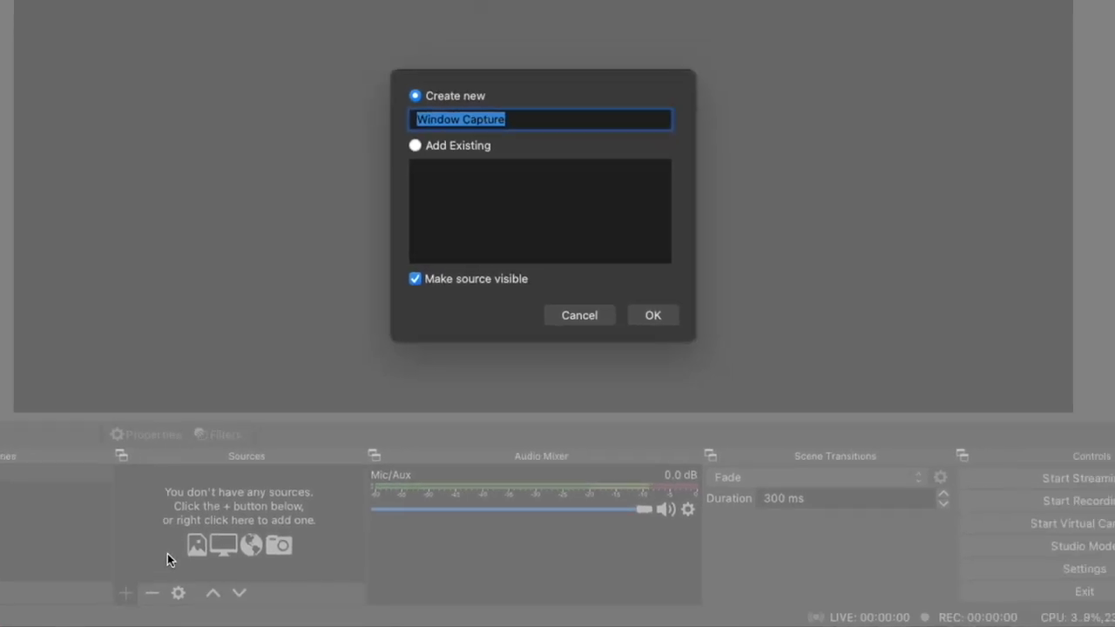
pyautogui.click(652, 315)
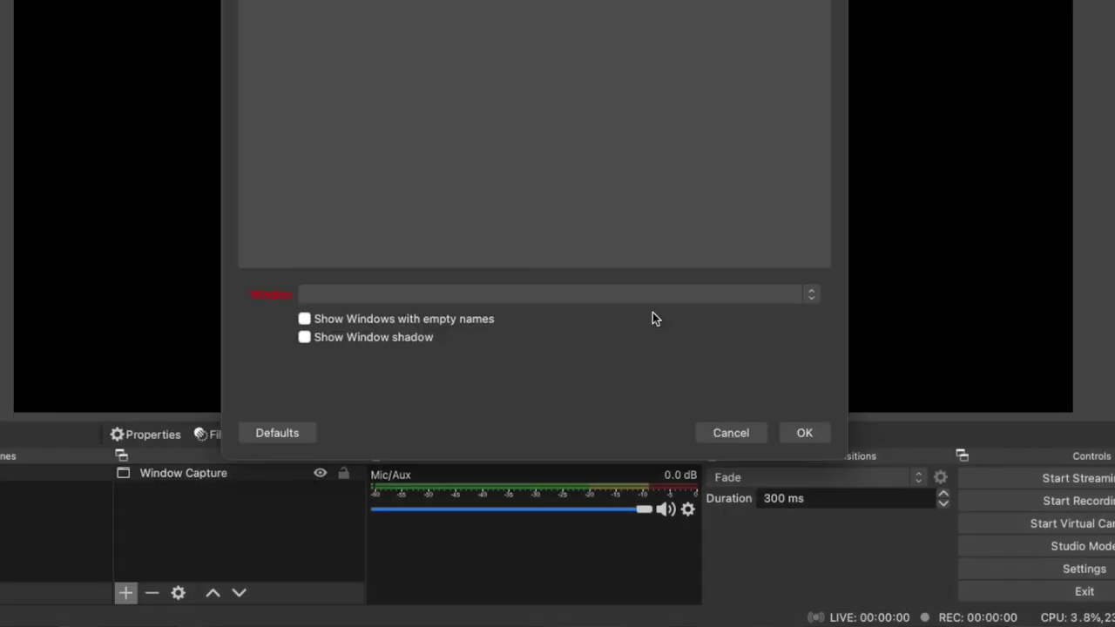
# Step: Capture the QuickTime Player countdown window, fit it to the canvas, and start the virtual camera
pyautogui.click(487, 389)
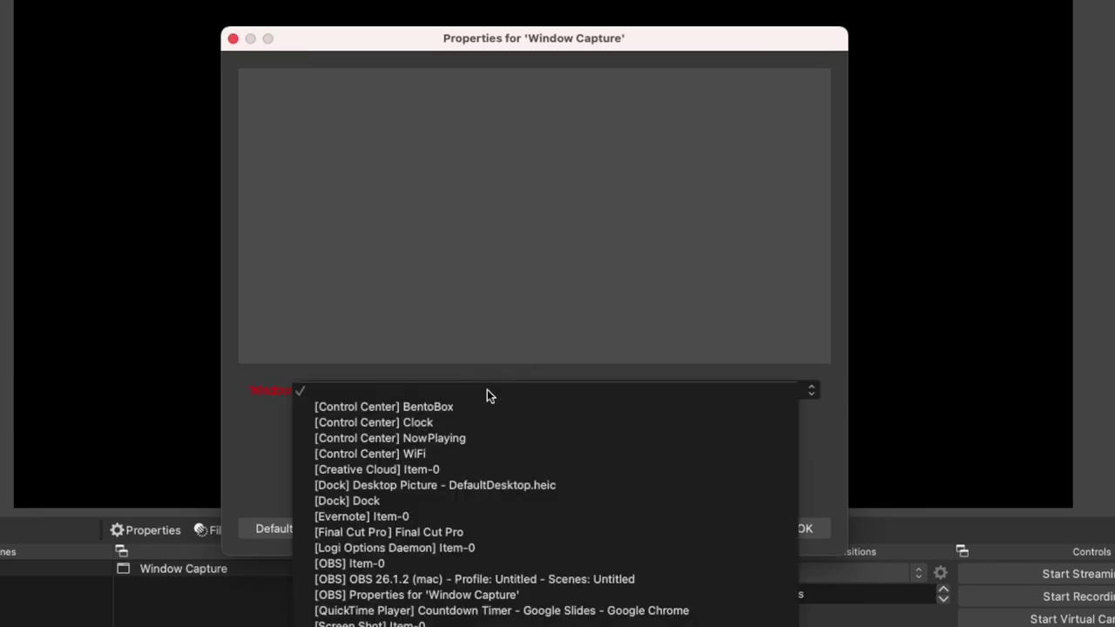
pyautogui.click(551, 611)
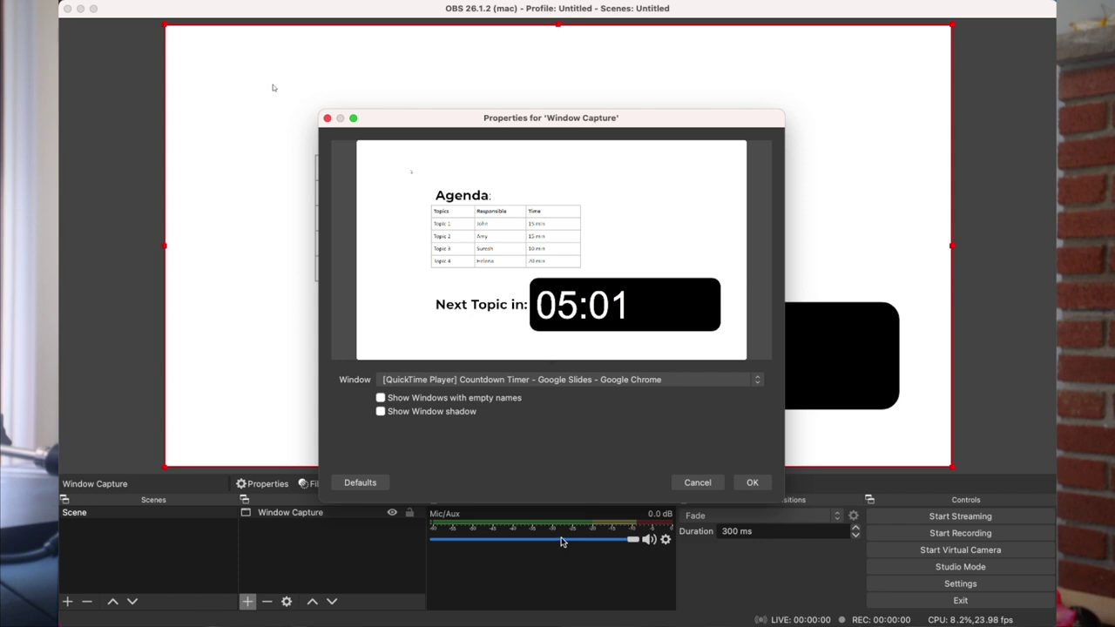
pyautogui.click(754, 484)
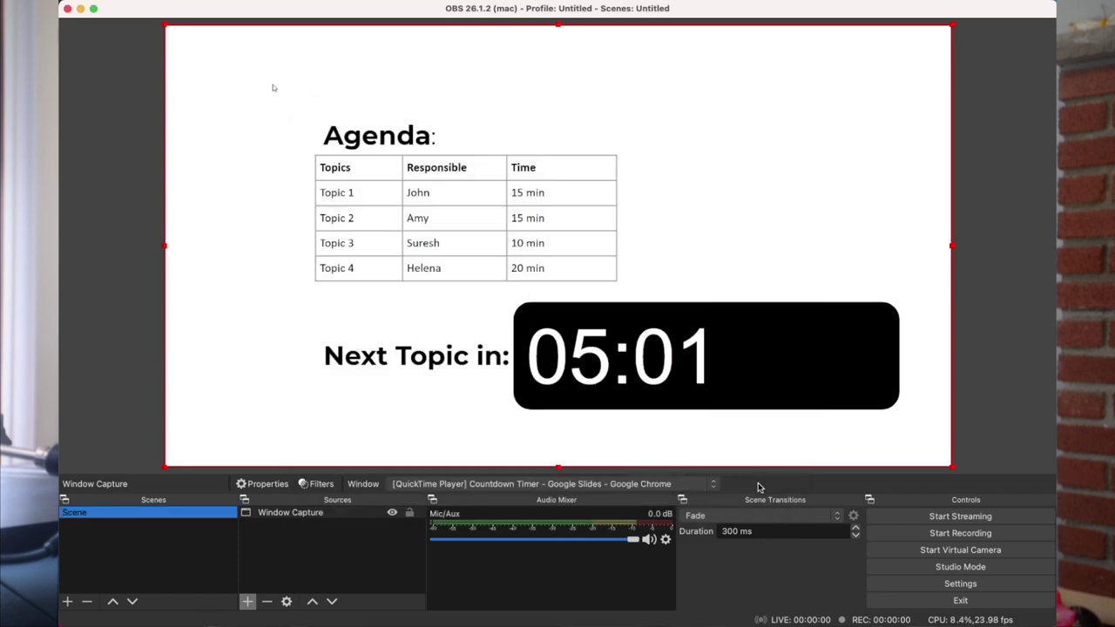
pyautogui.moveTo(950, 464)
pyautogui.mouseDown()
pyautogui.moveTo(859, 408)
pyautogui.moveTo(946, 467)
pyautogui.mouseUp()
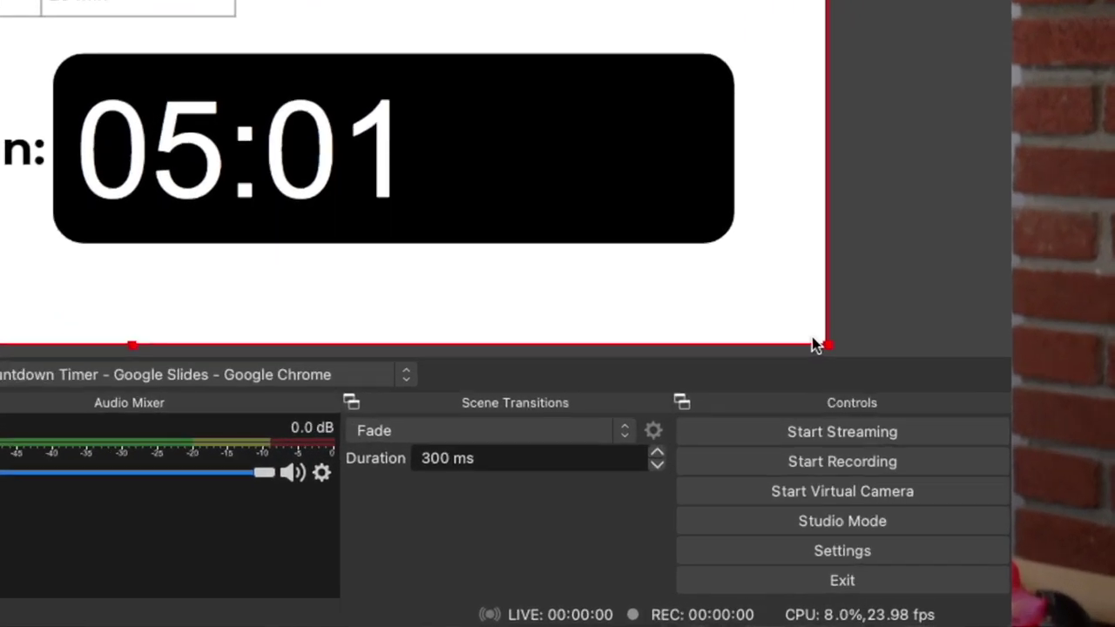
pyautogui.click(881, 491)
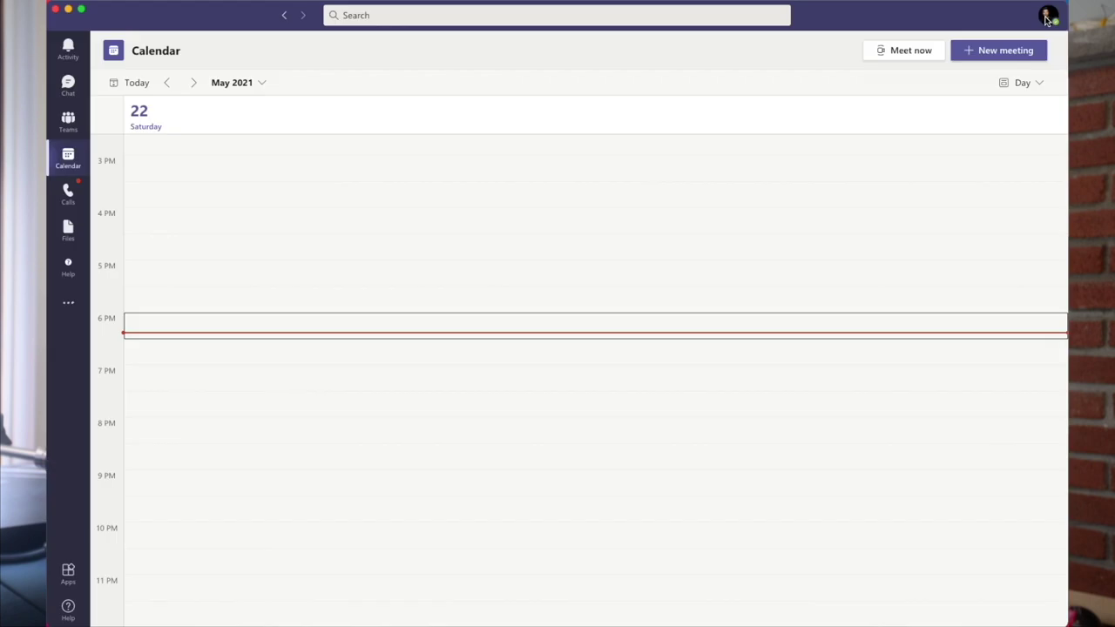
# Step: Open the Devices page of the Teams settings from the account menu
pyautogui.click(1048, 17)
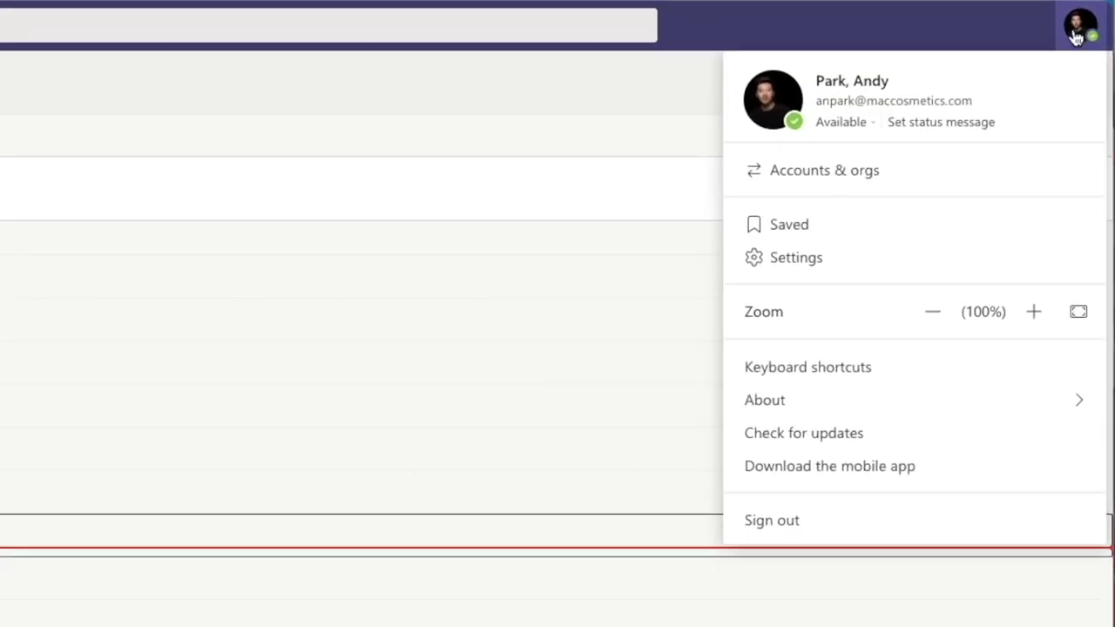
pyautogui.click(795, 257)
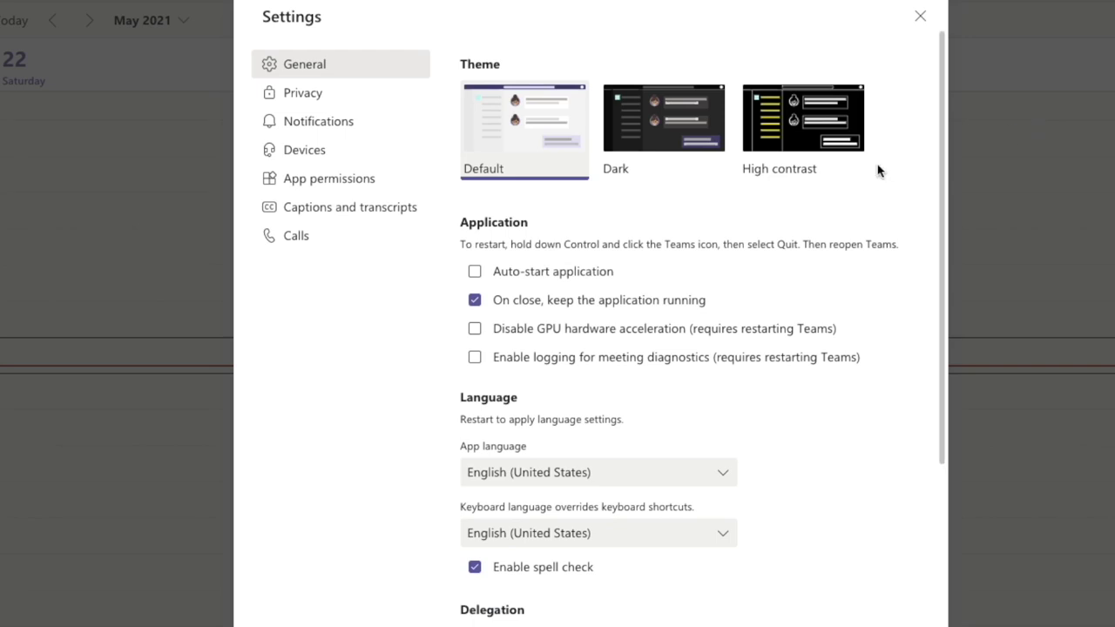
pyautogui.click(304, 153)
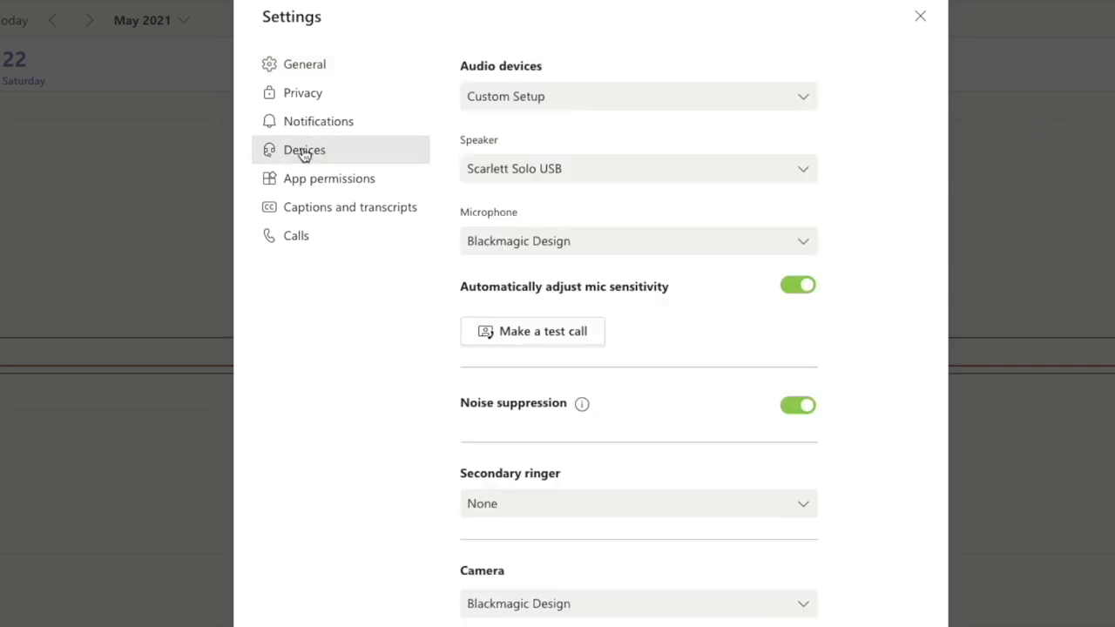
# Step: Preview the OBS Virtual Camera feed under Camera, then restore Blackmagic Design
pyautogui.scroll(-1, 853, 261)
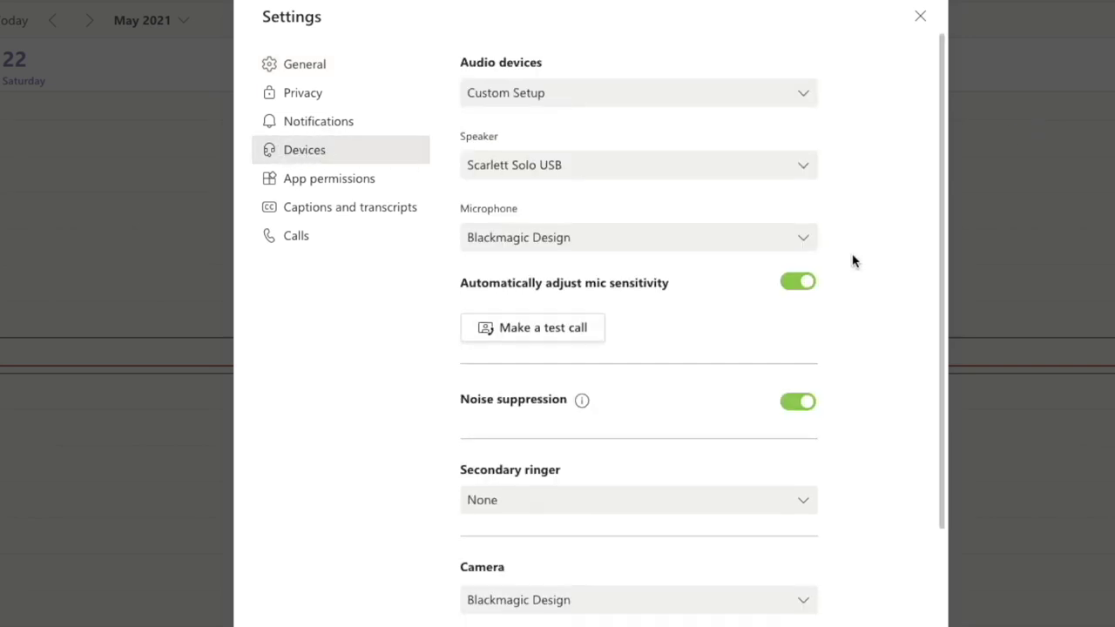
pyautogui.scroll(-3, 853, 261)
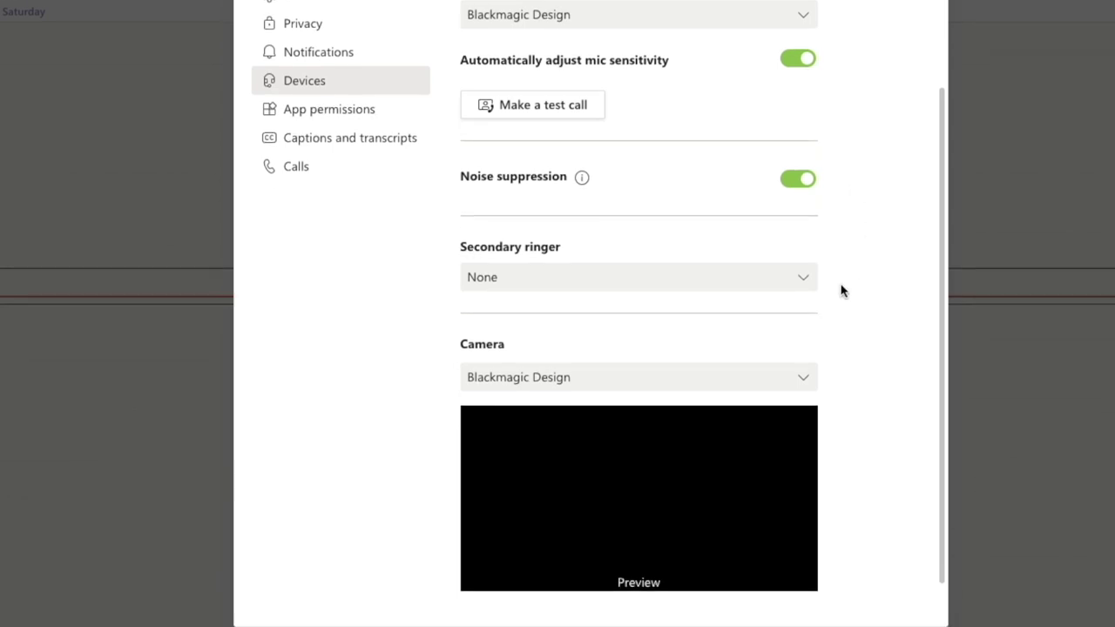
pyautogui.click(805, 380)
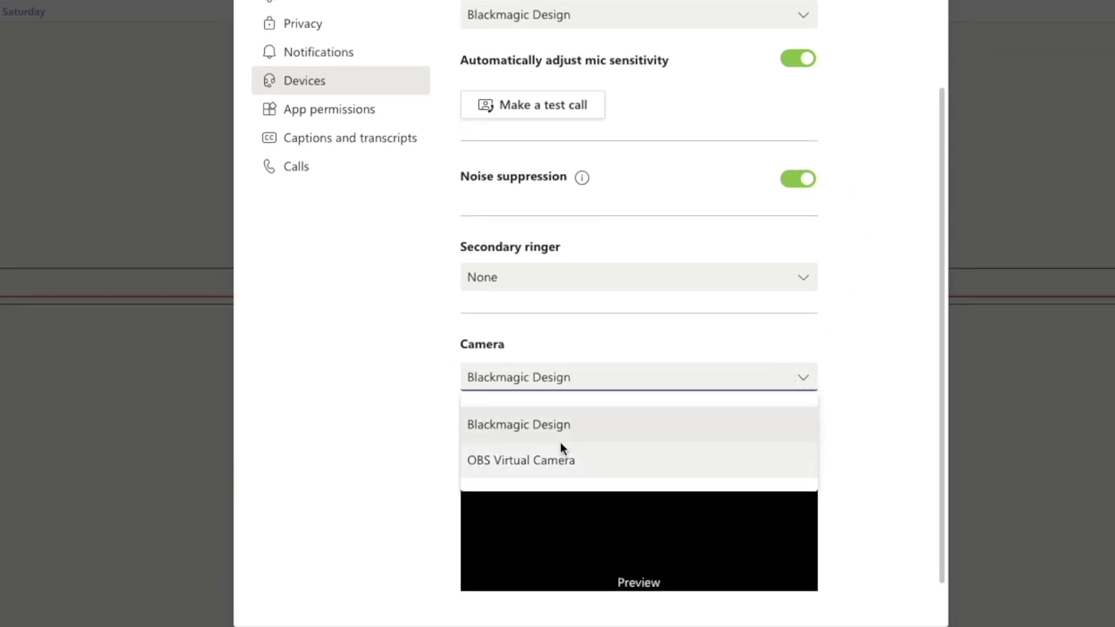
pyautogui.click(550, 461)
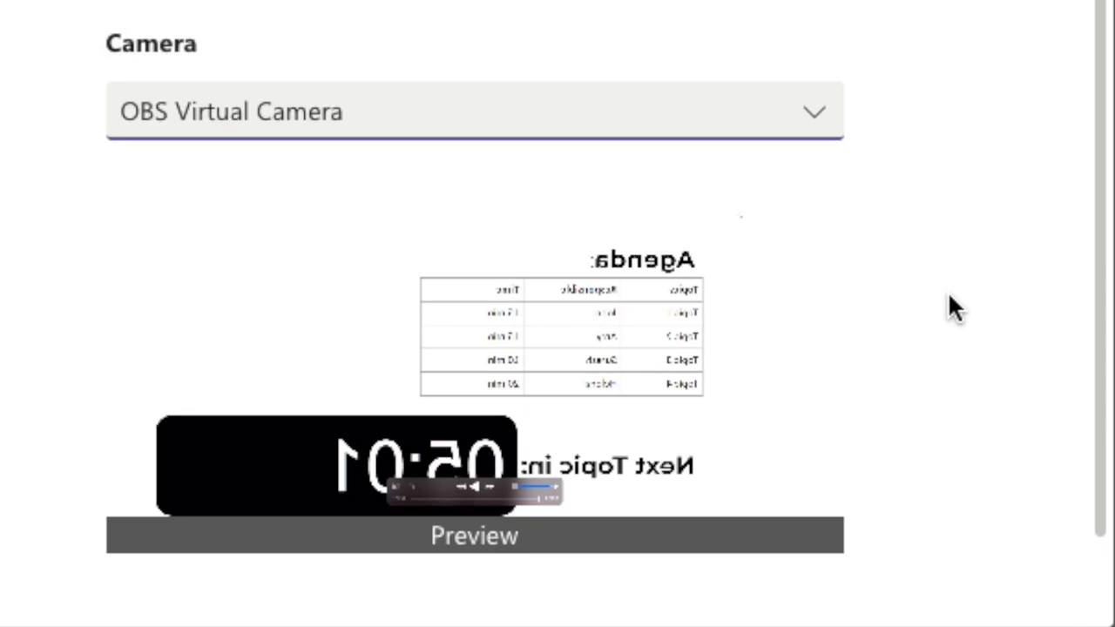
pyautogui.click(431, 131)
pyautogui.click(306, 194)
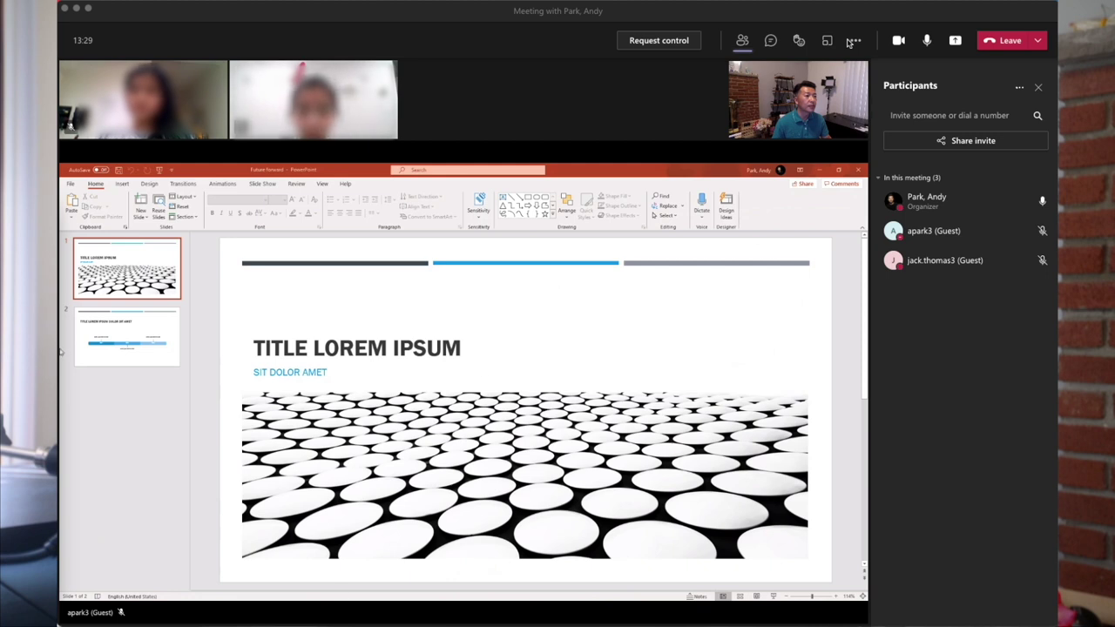
# Step: Set the meeting's camera to OBS Virtual Camera through More actions > Device settings
pyautogui.click(854, 41)
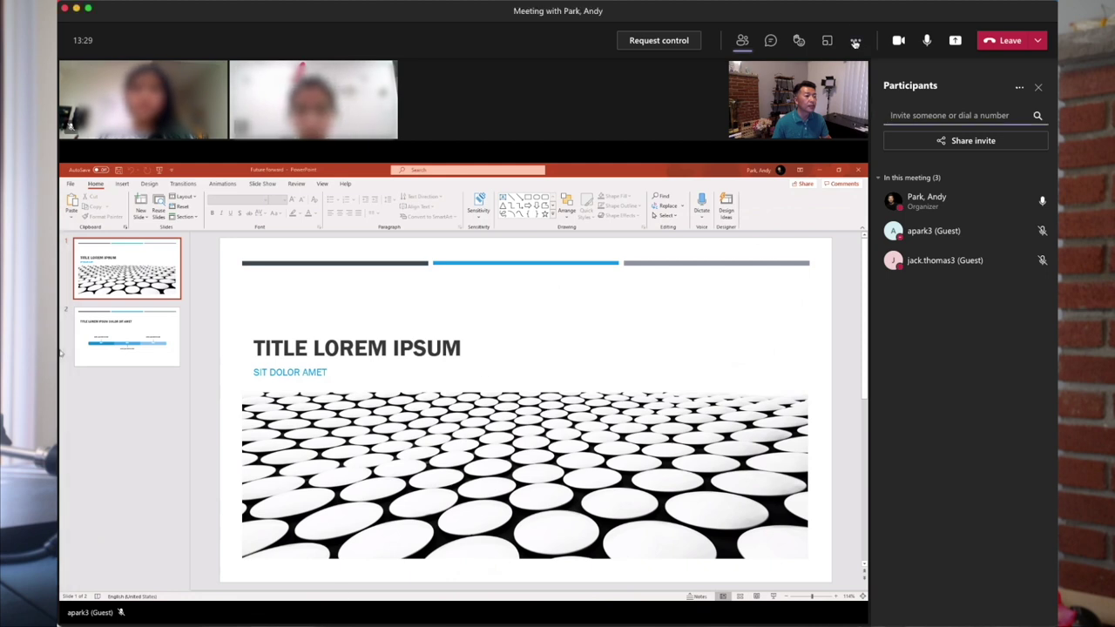
pyautogui.click(855, 41)
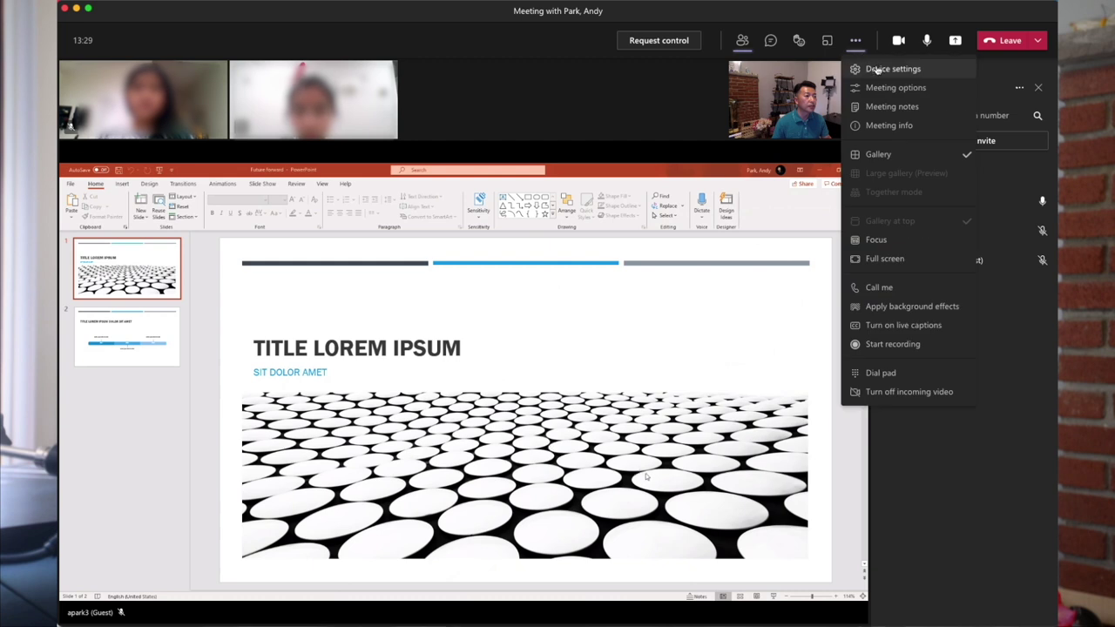
pyautogui.click(877, 69)
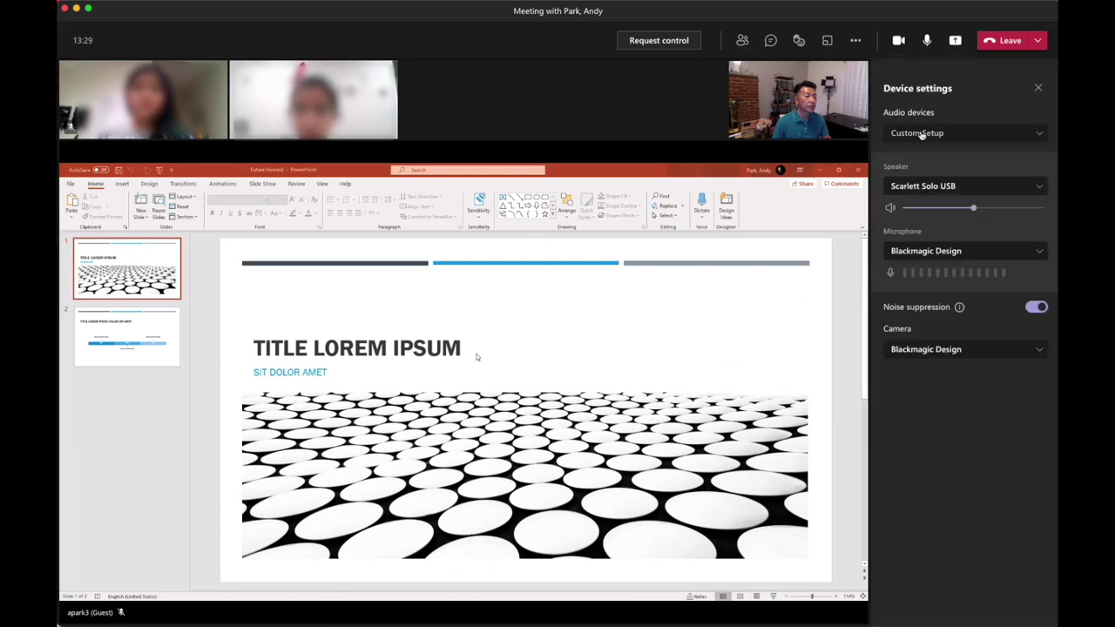
pyautogui.click(935, 350)
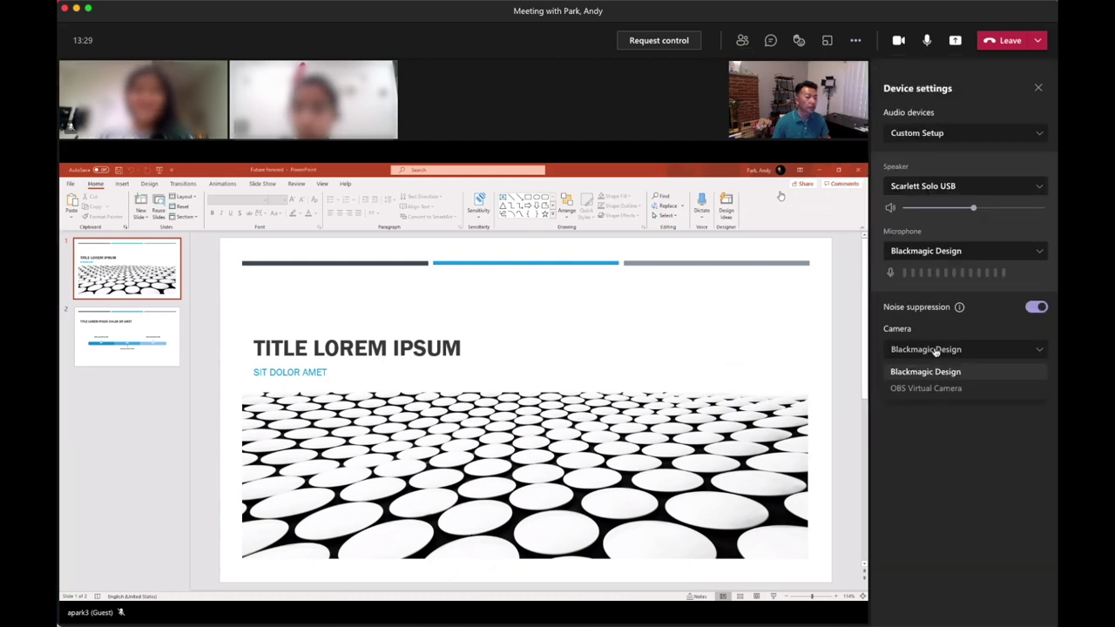
pyautogui.click(927, 390)
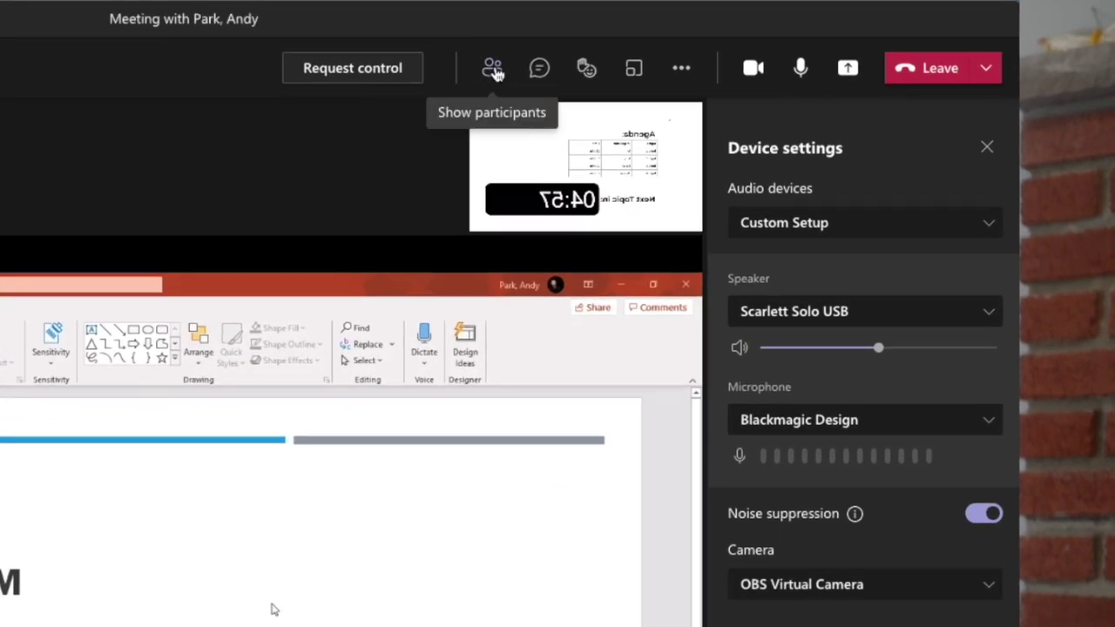
# Step: Spotlight your own countdown video for everyone from the Participants list
pyautogui.click(492, 70)
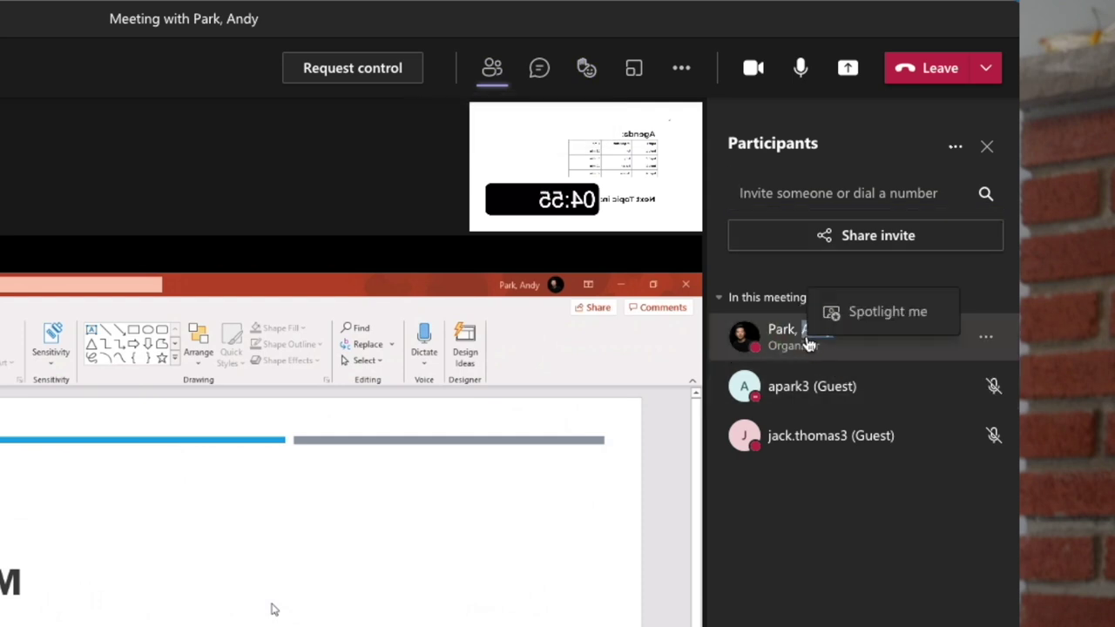
pyautogui.click(897, 319)
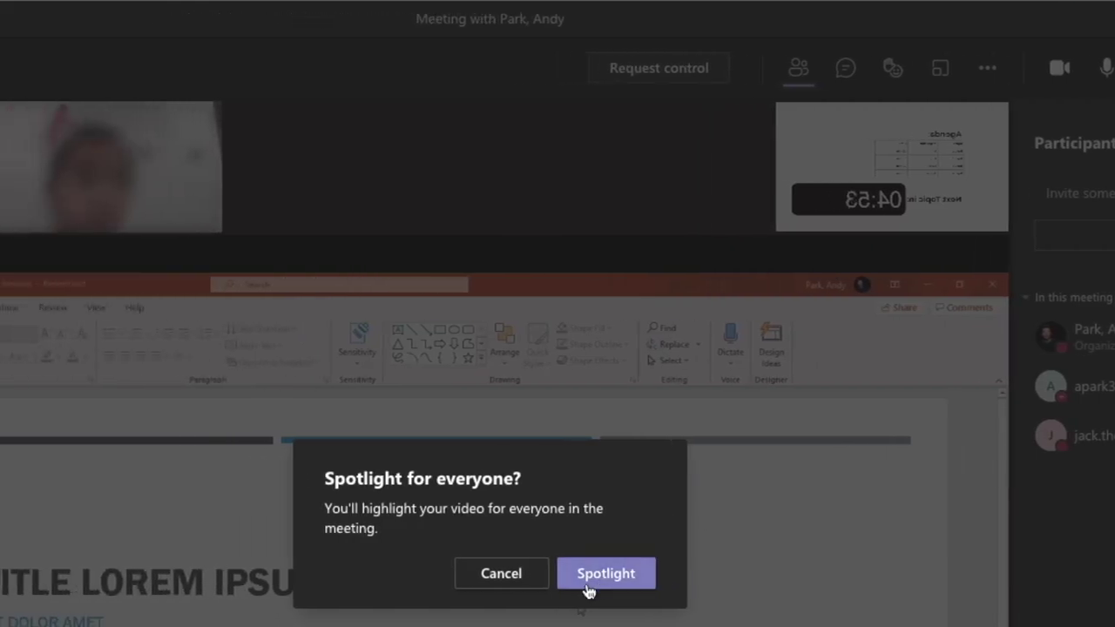
pyautogui.click(587, 577)
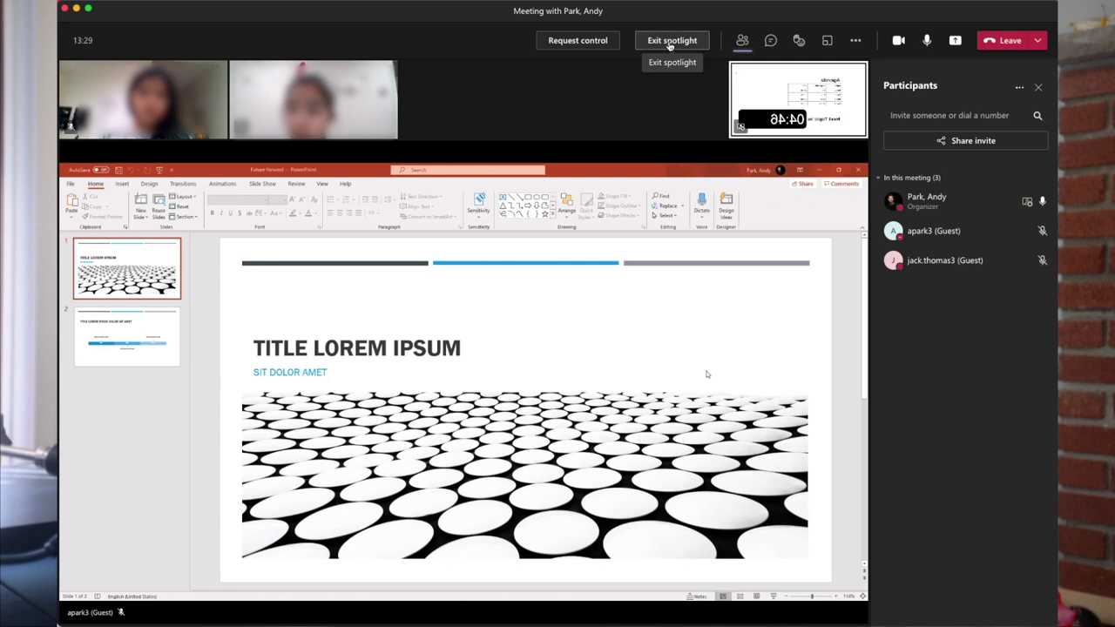
# Step: Exit and confirm the spotlight, then choose Blackmagic Design as the camera in Device settings
pyautogui.click(670, 42)
pyautogui.click(620, 341)
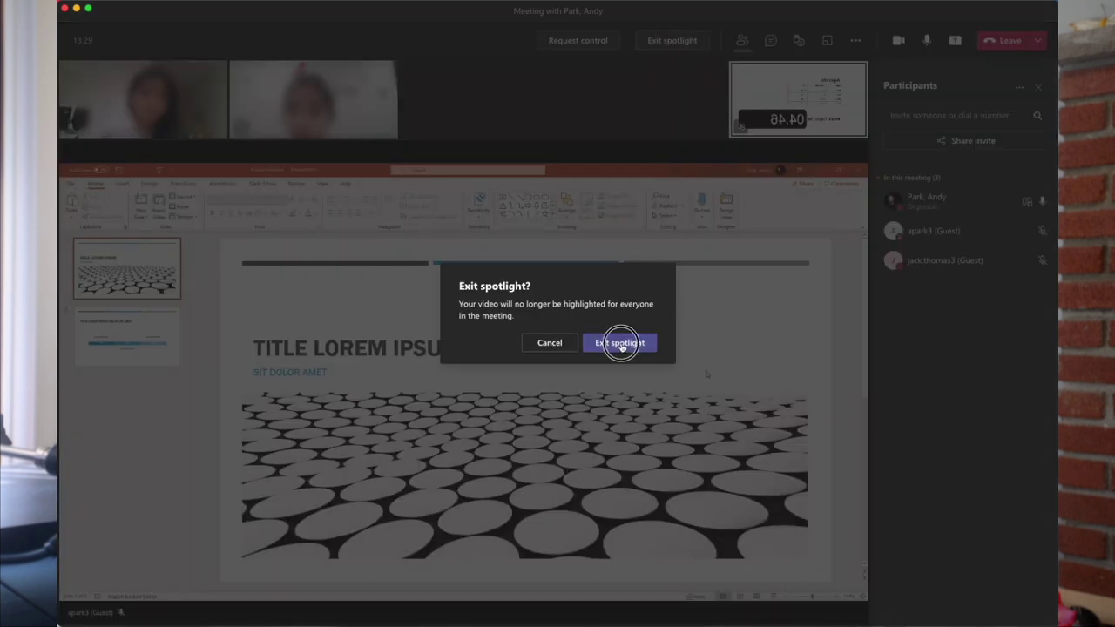
pyautogui.click(851, 42)
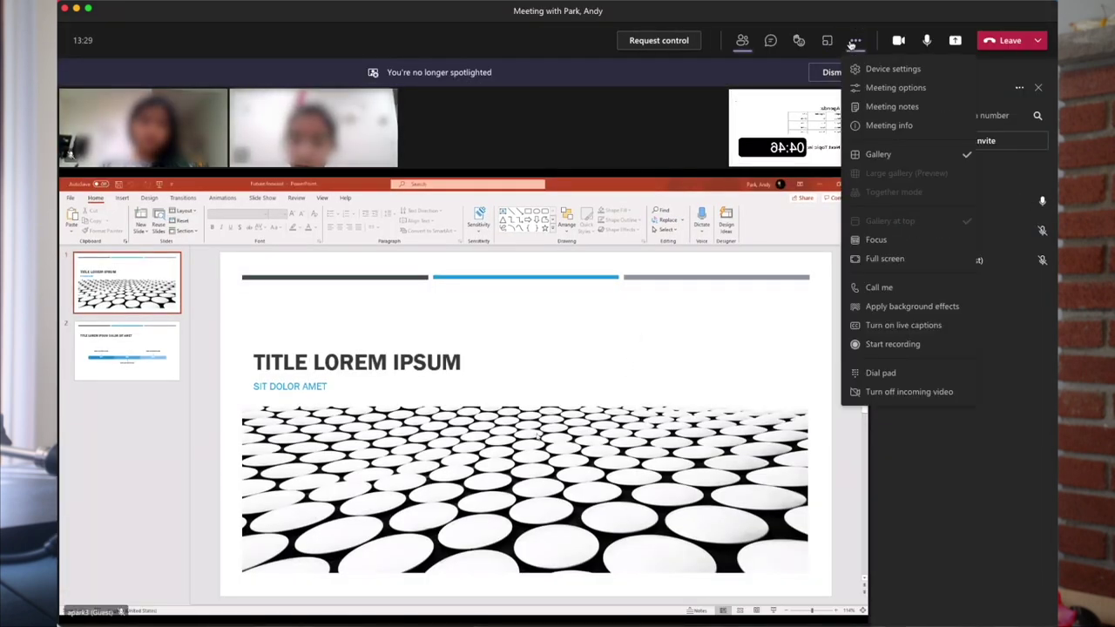
pyautogui.click(915, 73)
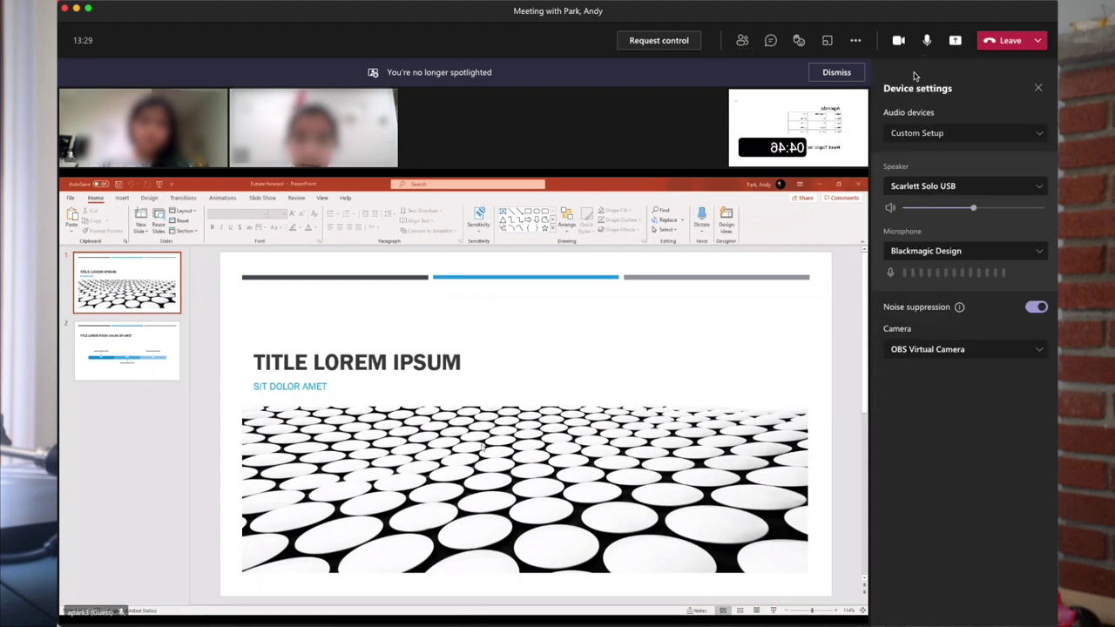
pyautogui.click(925, 349)
pyautogui.click(923, 368)
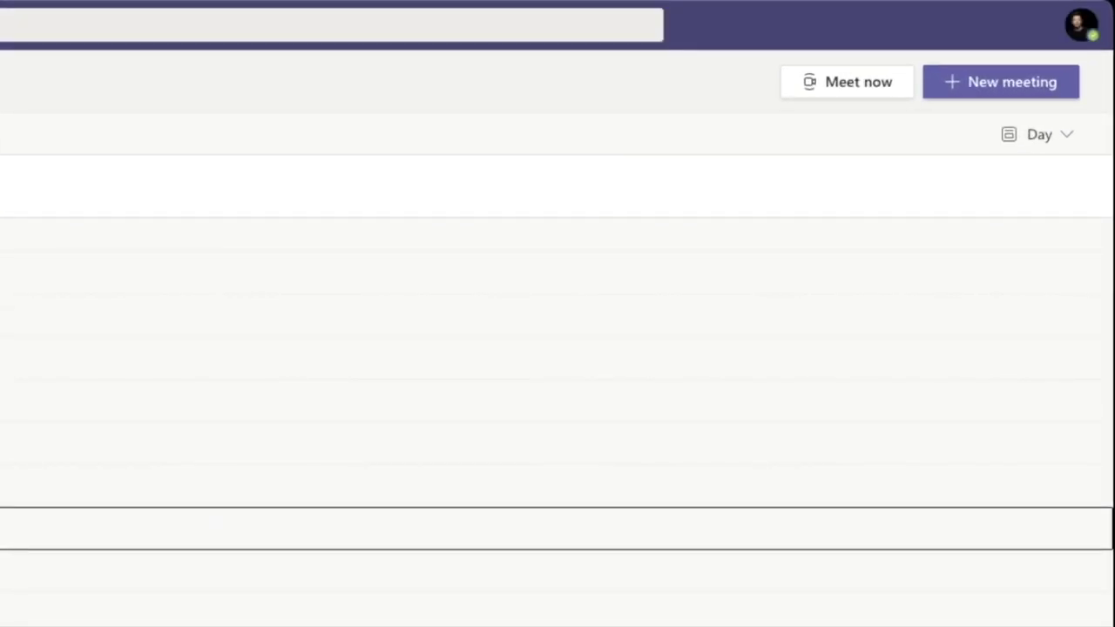
# Step: Choose Cam Link 4K #2 as the camera on the Teams Settings Devices page
pyautogui.click(1081, 24)
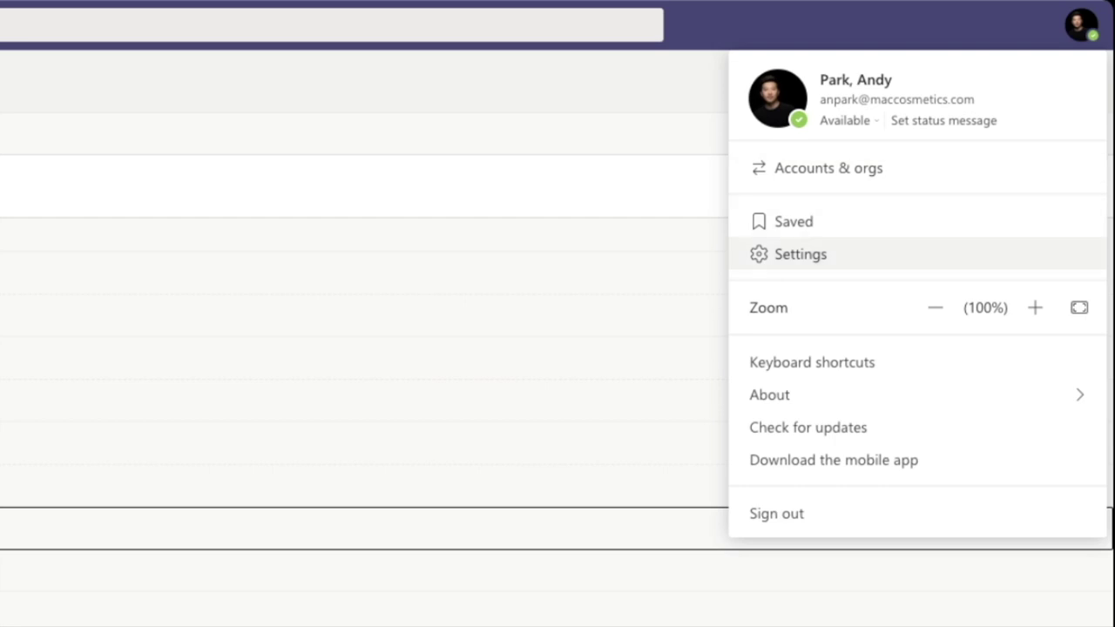
pyautogui.click(801, 253)
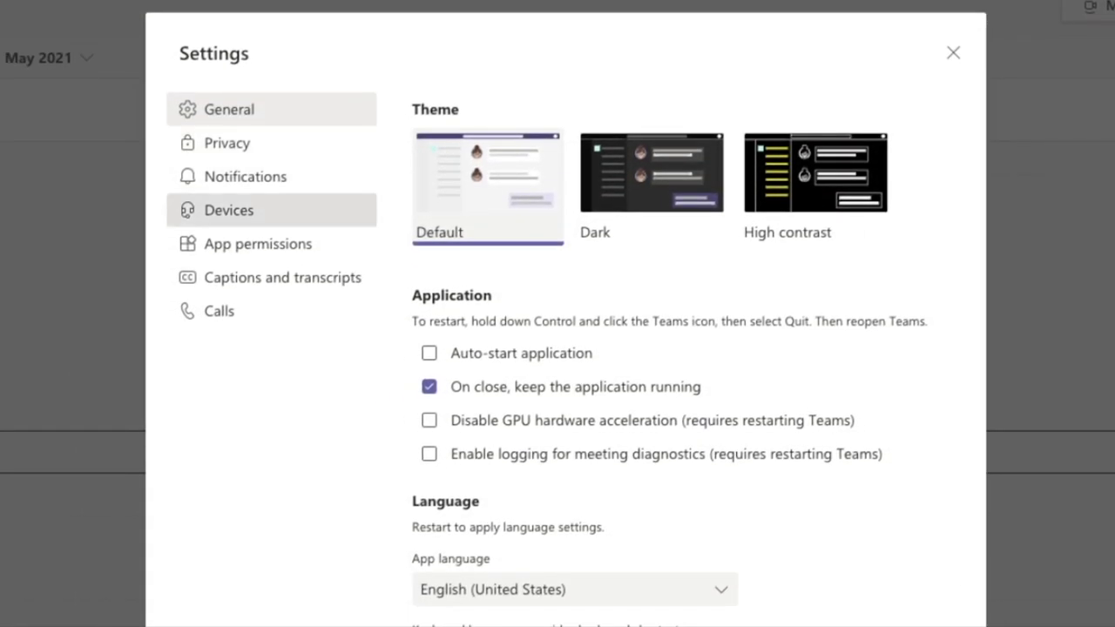
pyautogui.click(228, 210)
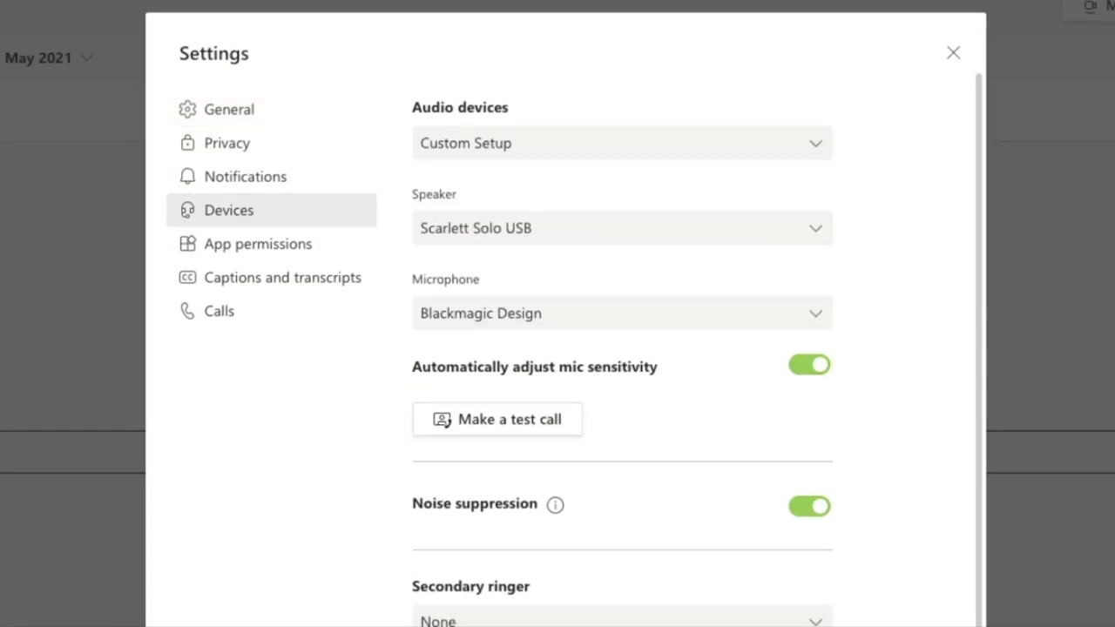
pyautogui.scroll(-2, 622, 366)
pyautogui.click(622, 558)
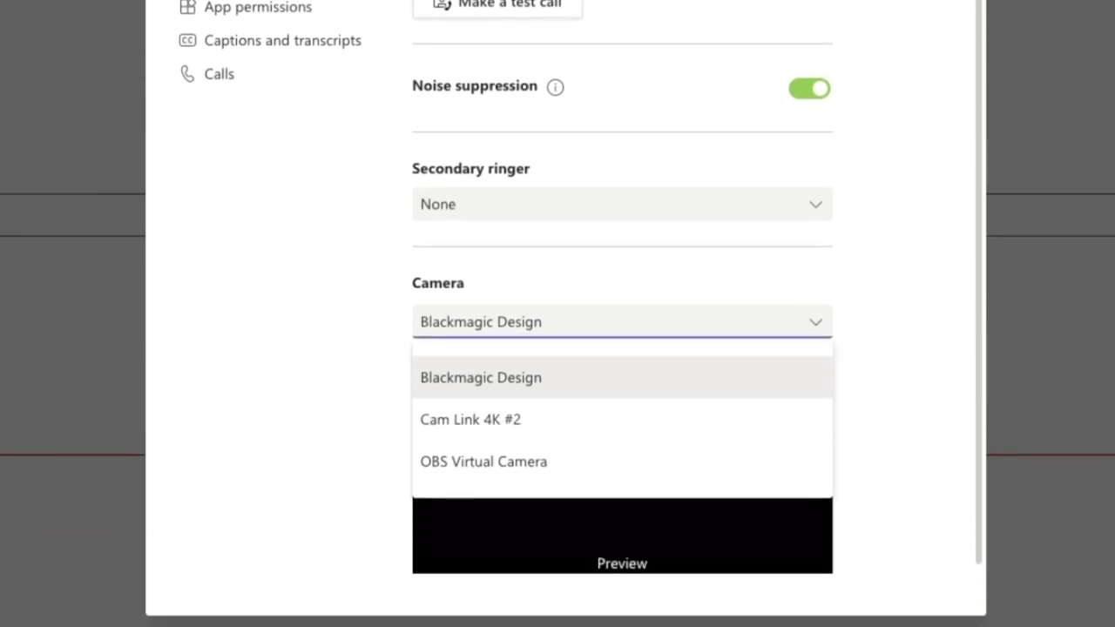
pyautogui.click(470, 419)
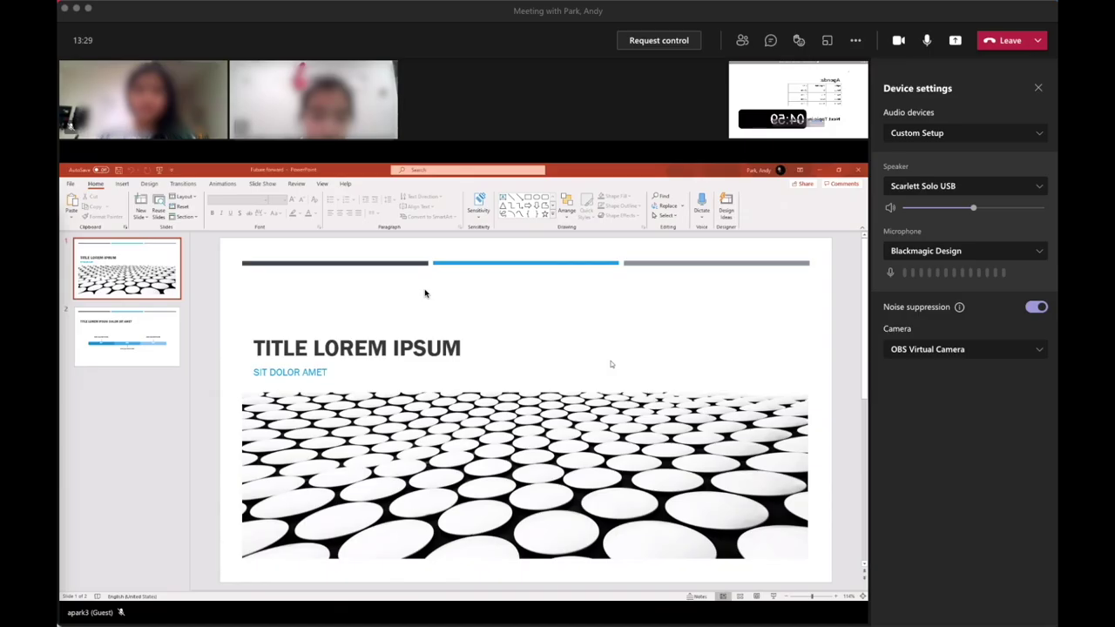
# Step: Choose Spotlight me on your own name in the meeting's Participants list
pyautogui.click(743, 42)
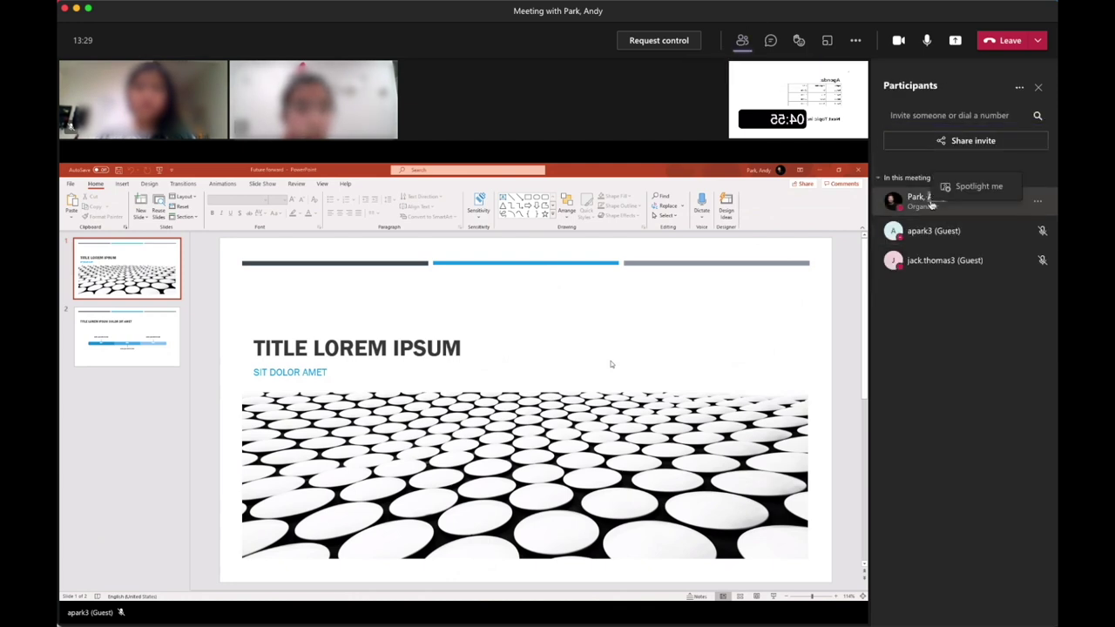
pyautogui.click(980, 187)
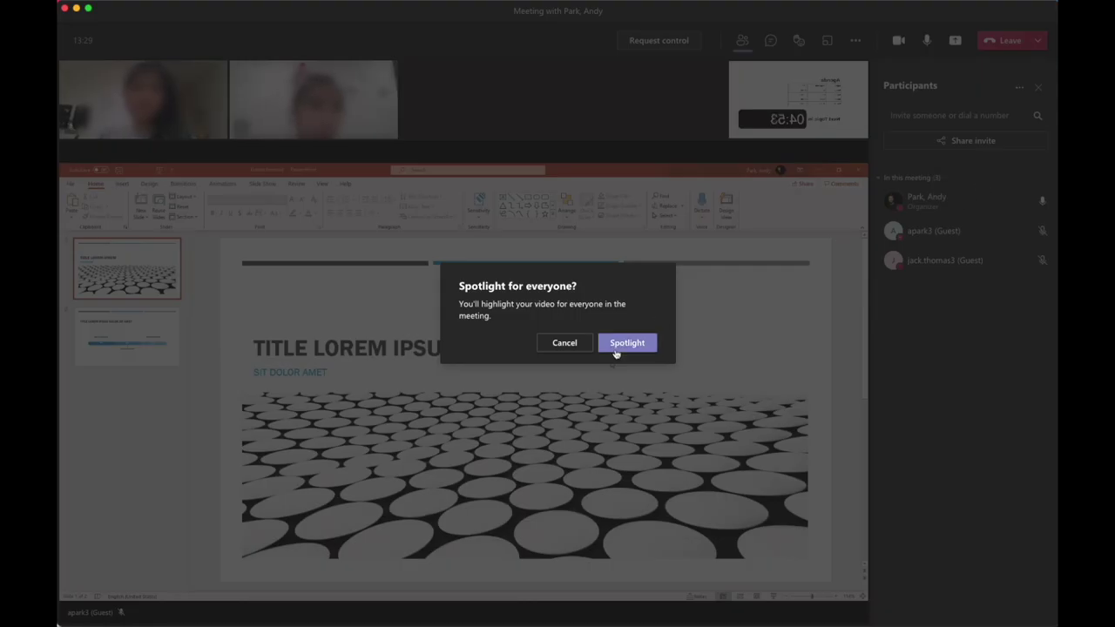